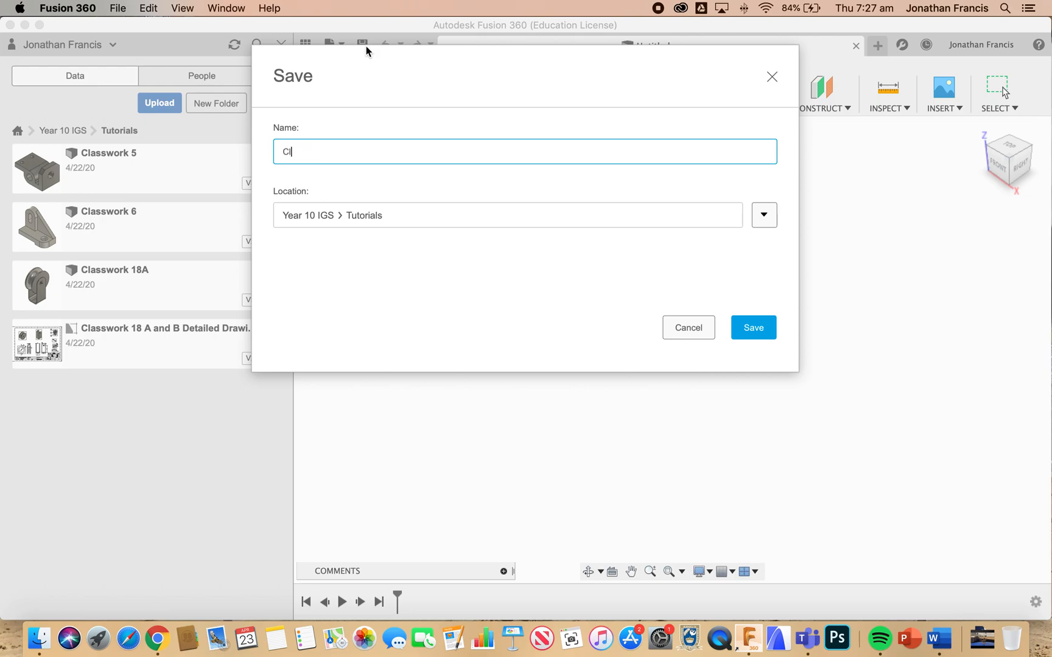
Save the new design as Classwork 7 in the Tutorials folder and close the data panel
text(rk 7)
click(747, 328)
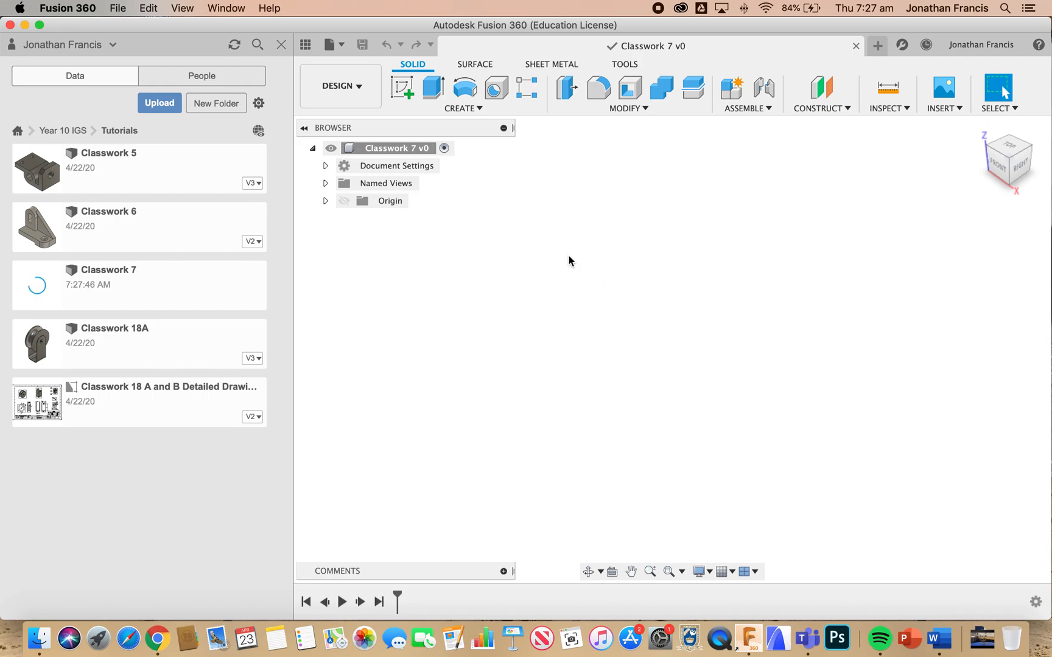
click(281, 49)
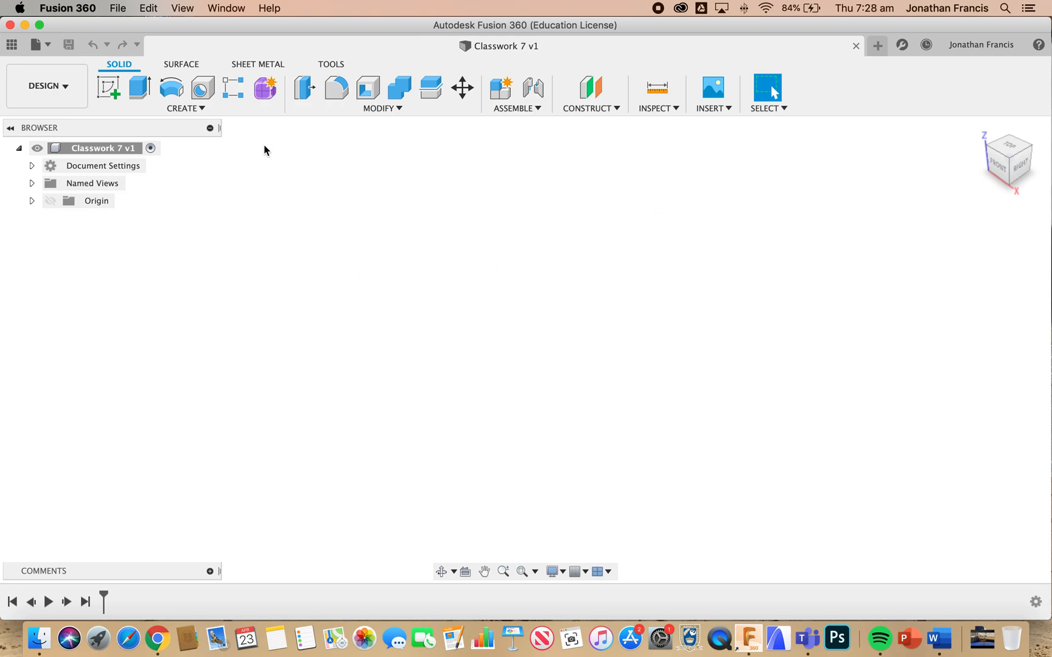
Start a new sketch on the horizontal XY origin plane, viewed from the top
click(105, 90)
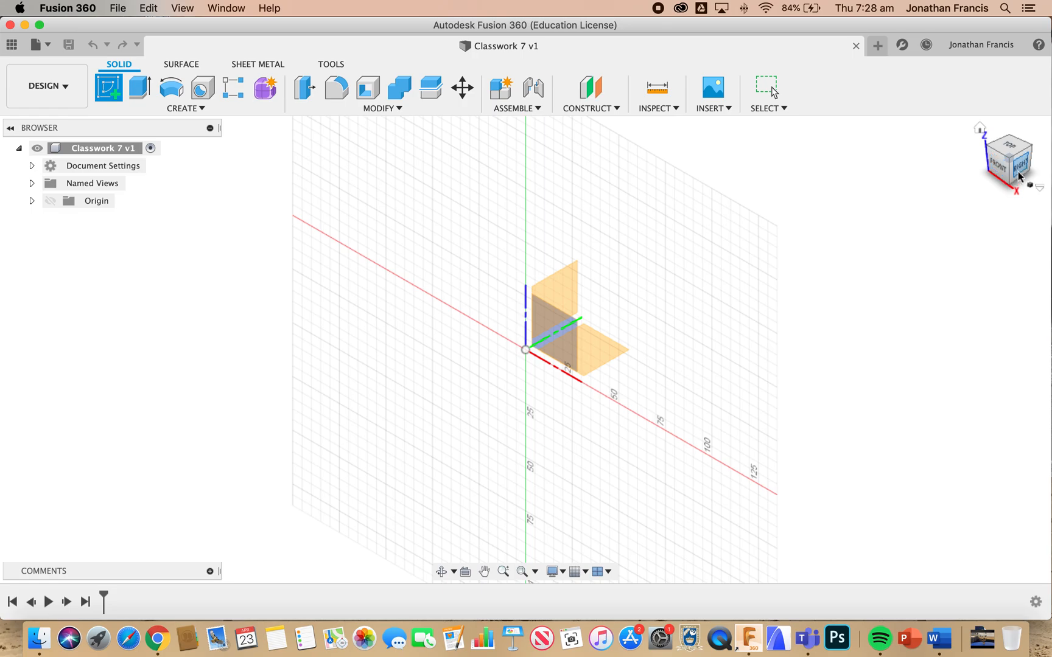
click(1008, 149)
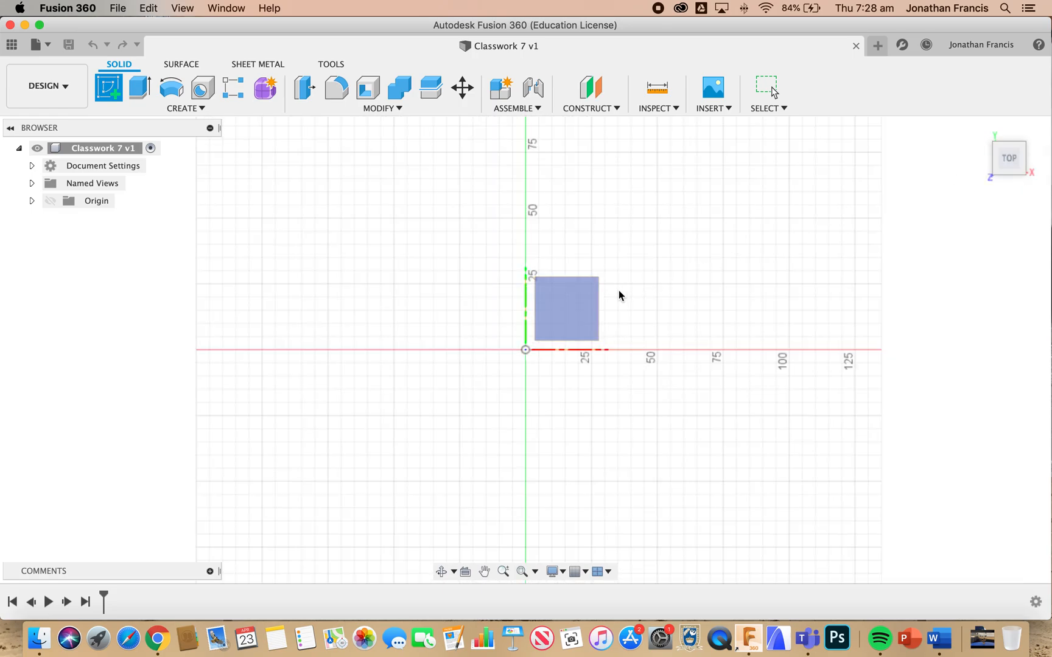
click(560, 315)
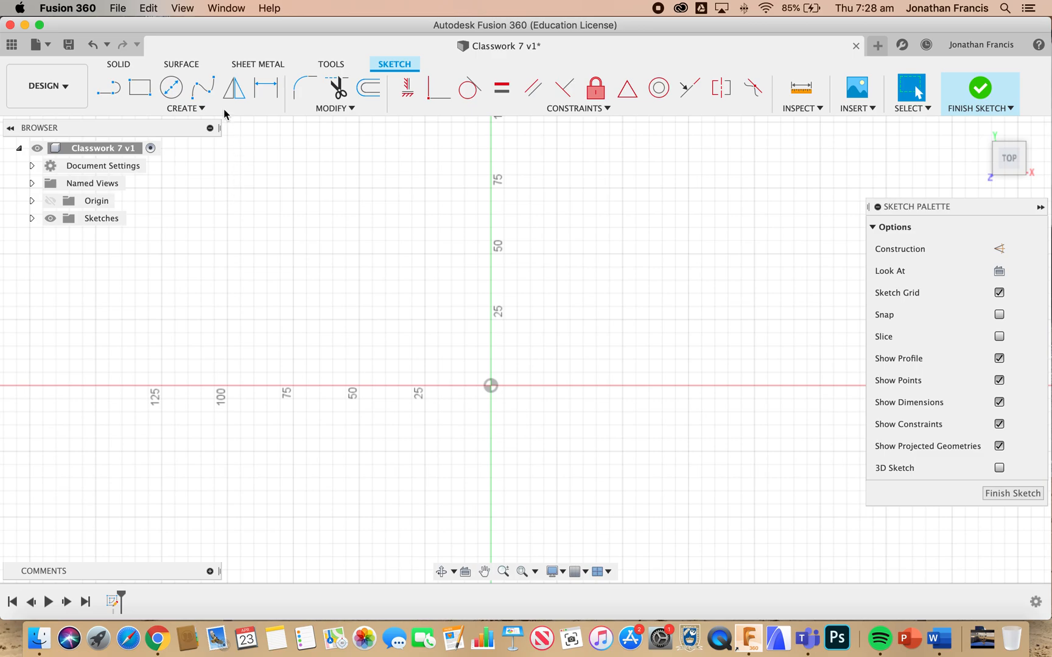
Sketch a rectangle 75 mm wide and 50 mm high, extending down and to the right from the origin
click(140, 87)
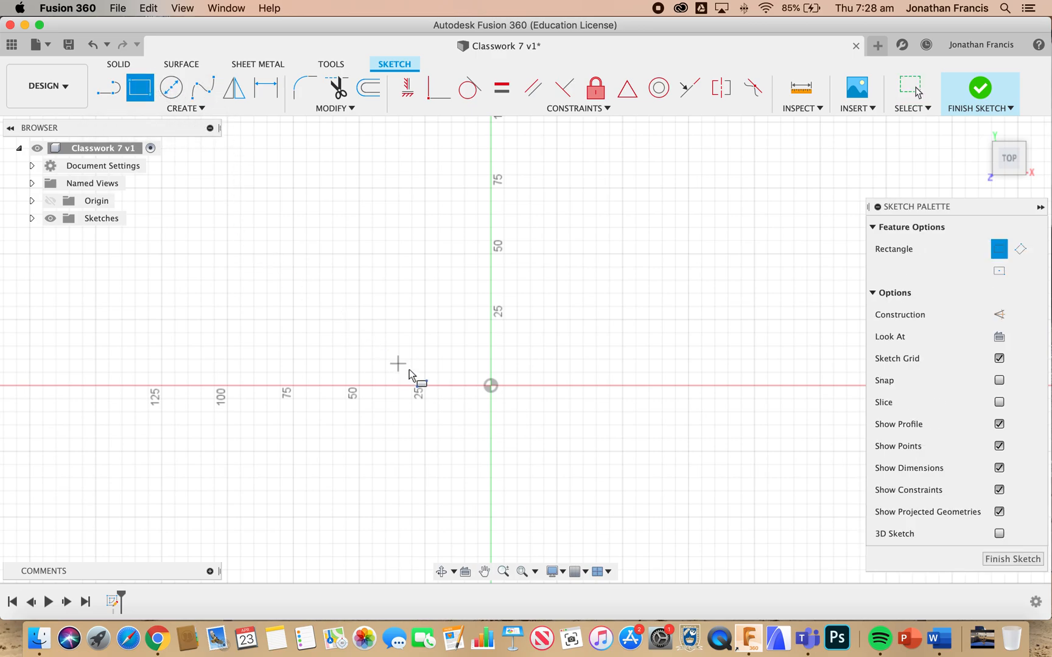
click(491, 386)
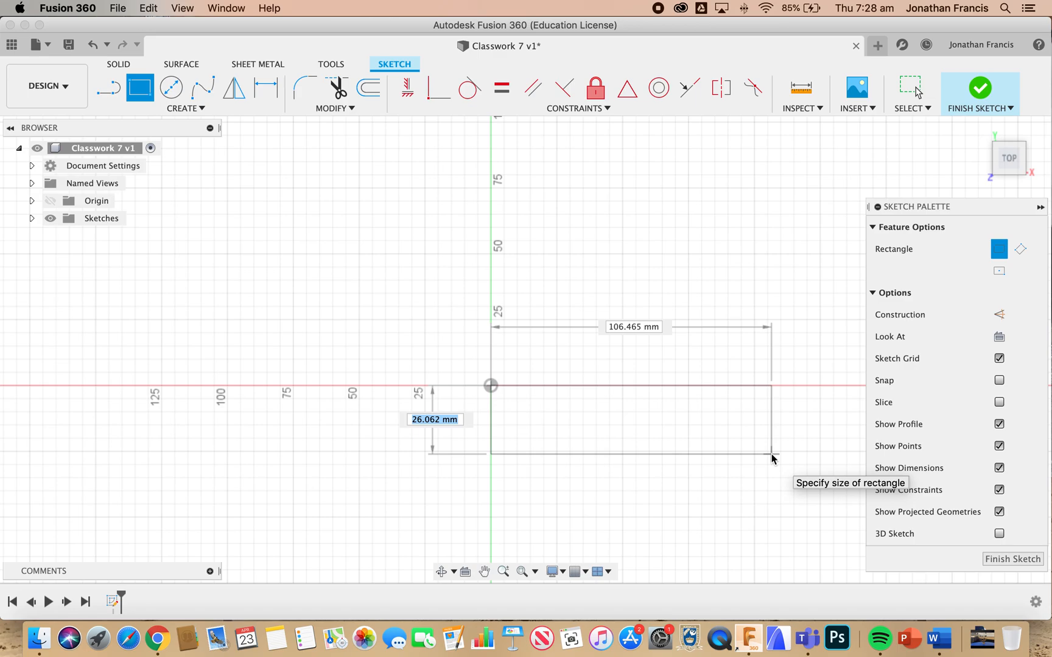
text(50)
key(Tab)
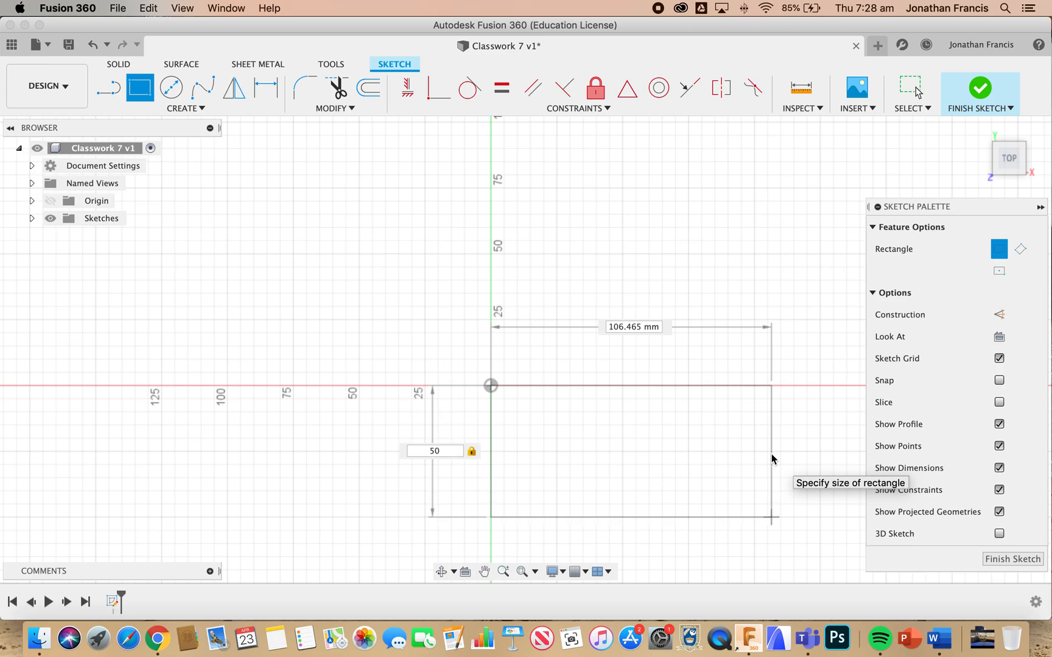
key(Tab)
text(75)
key(Tab)
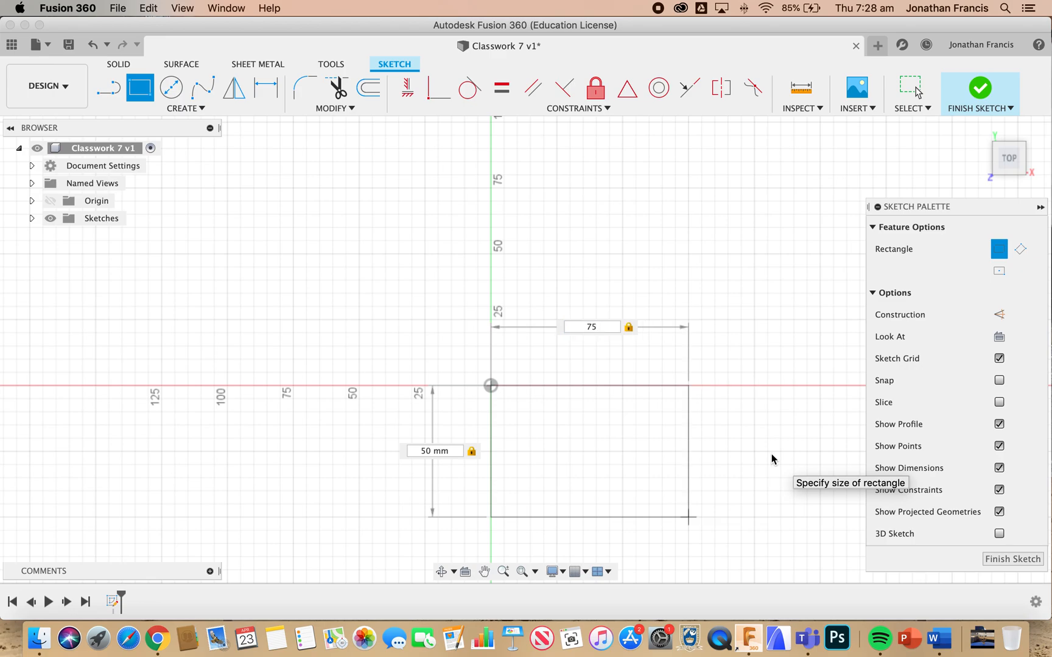
key(Return)
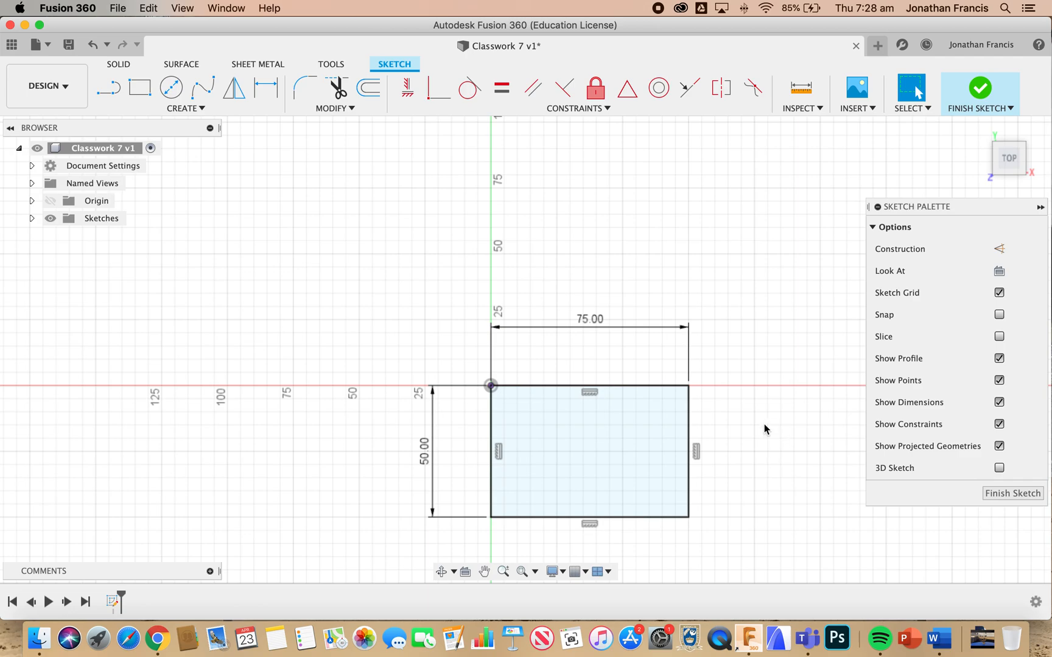
Draw a 50 mm diameter circle centred on the midpoint of the rectangle's lower edge
scroll(427, 190, down, 1)
scroll(427, 194, down, 5)
scroll(426, 194, right, 4)
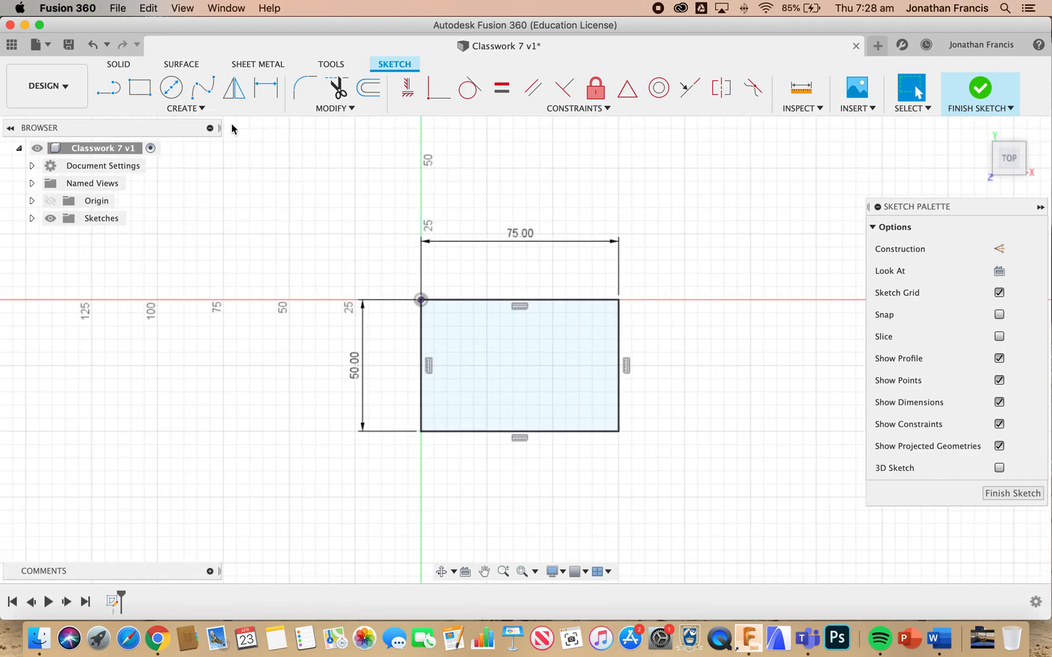
click(171, 87)
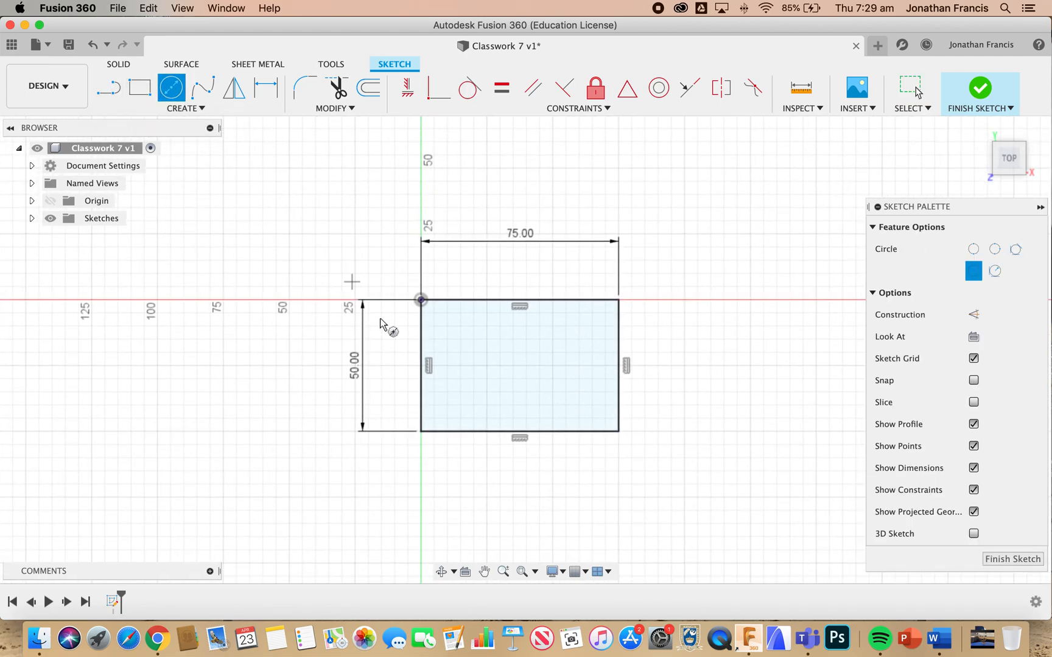
click(518, 432)
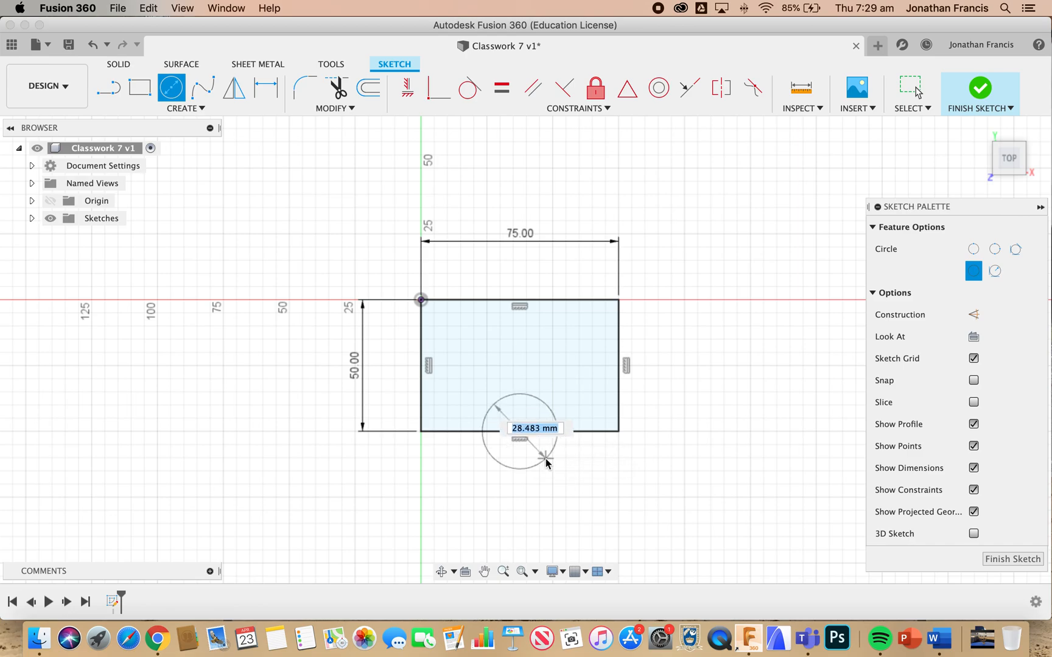
text(50)
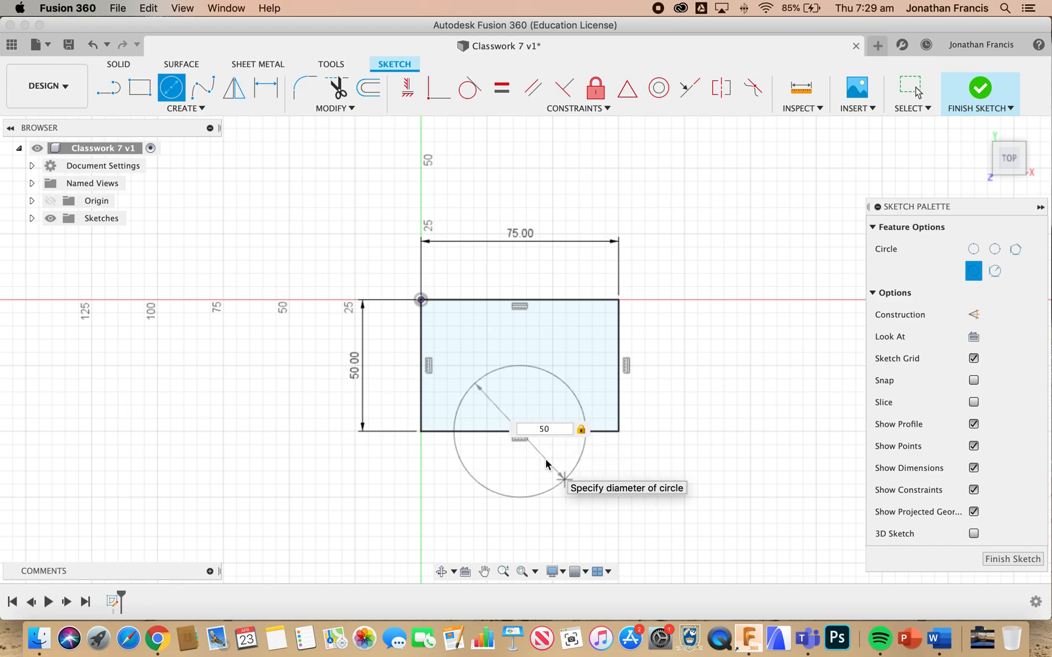
key(Return)
key(Escape)
Draw a concentric 75 mm diameter circle that reaches the rectangle's lower-right corner
key(c)
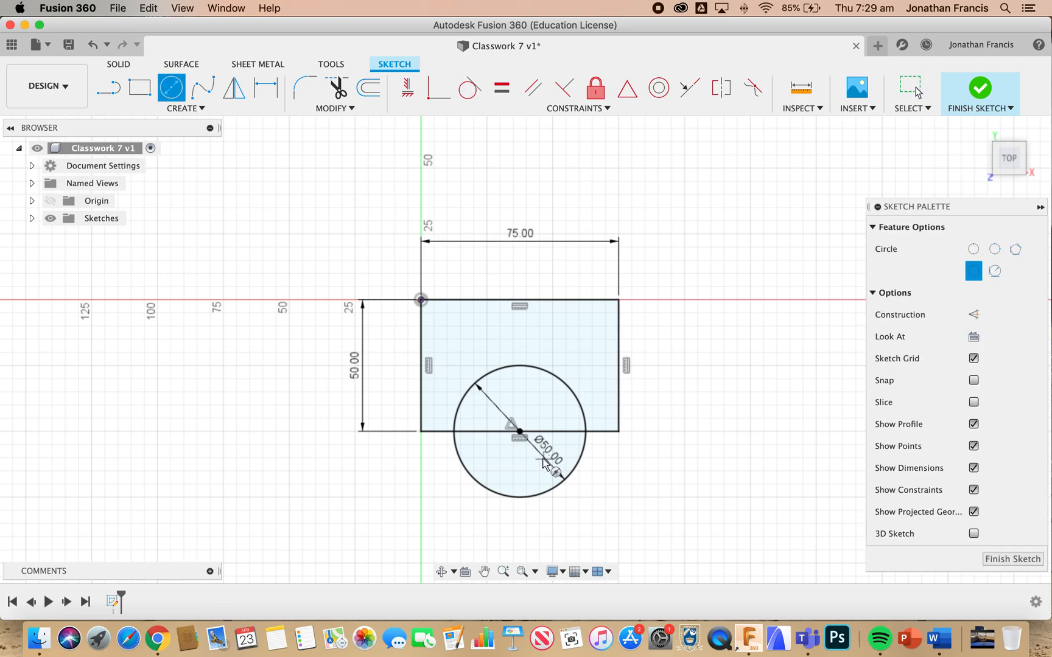
click(518, 432)
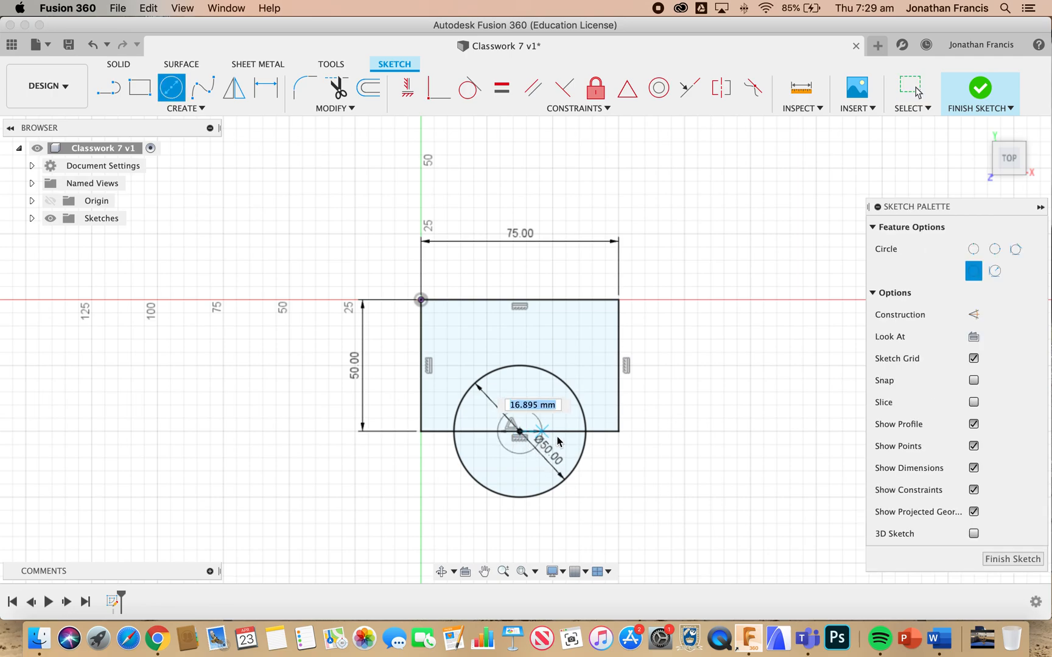
click(619, 432)
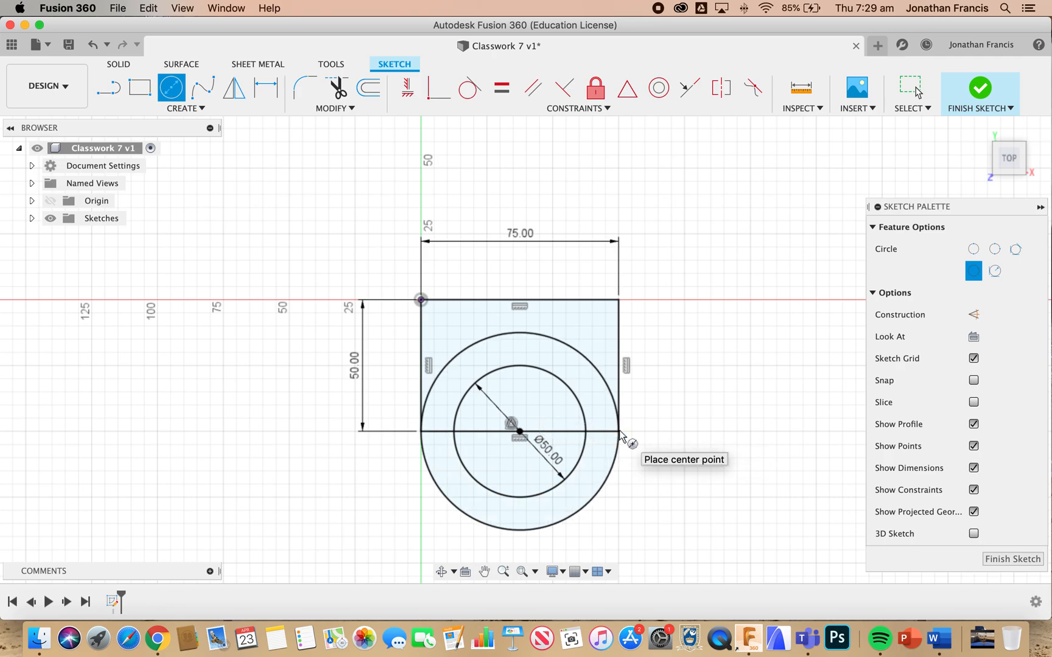
Trim the rectangle's lower edge and the larger circle's upper arc, leaving a round-ended outline around the 50 mm circle
key(t)
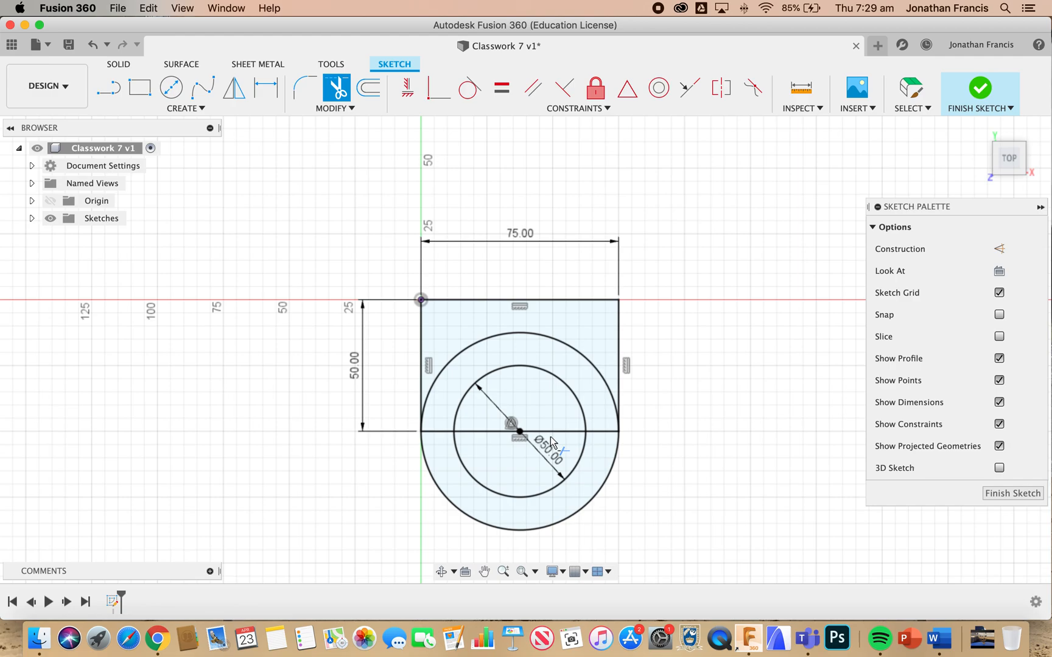
click(523, 433)
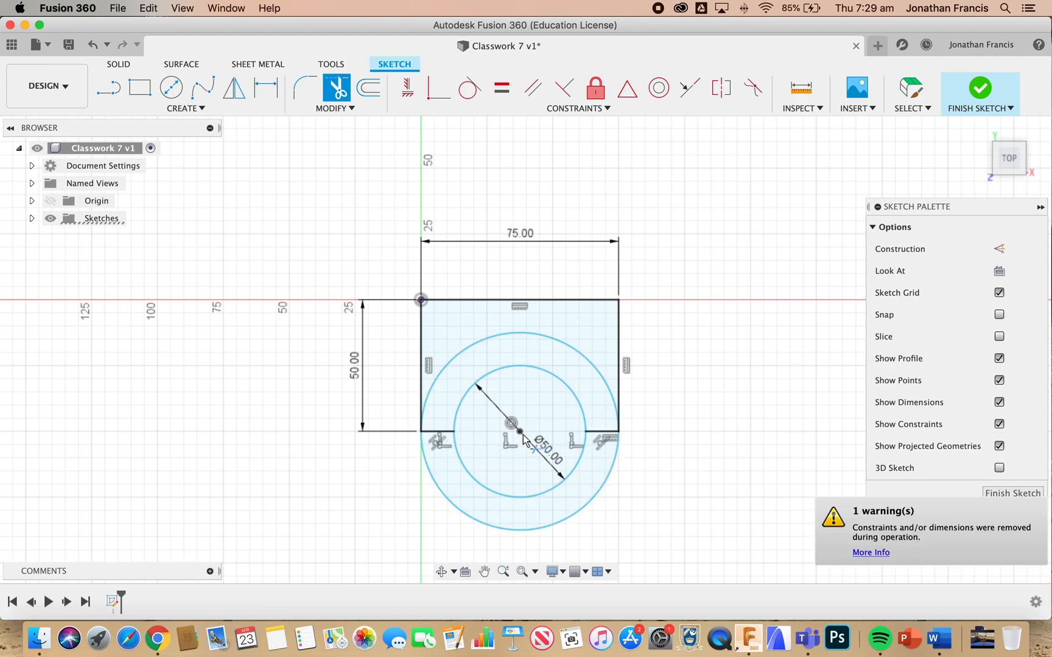
click(606, 389)
click(602, 432)
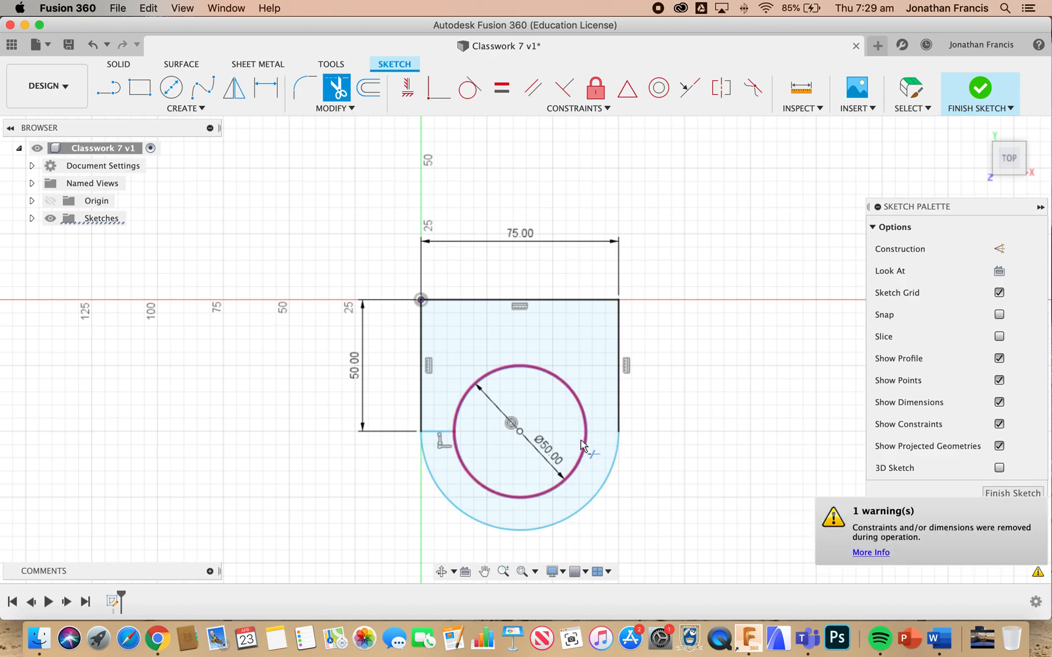
click(436, 432)
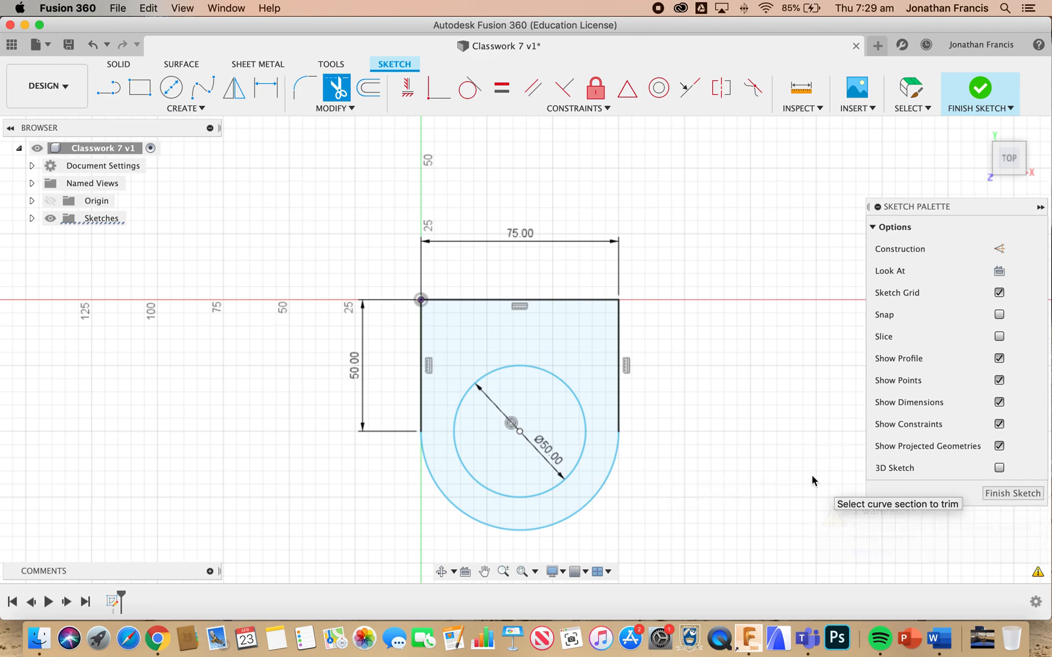
Extrude the round-ended profile, excluding the inner circle, upward 88 mm as a new body
key(e)
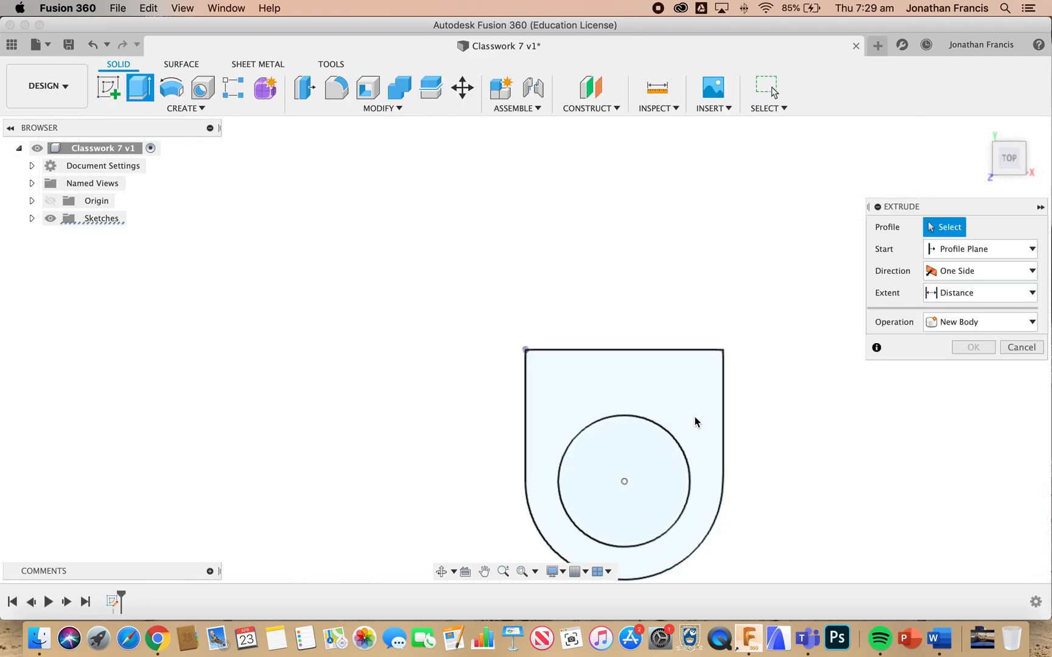
click(695, 421)
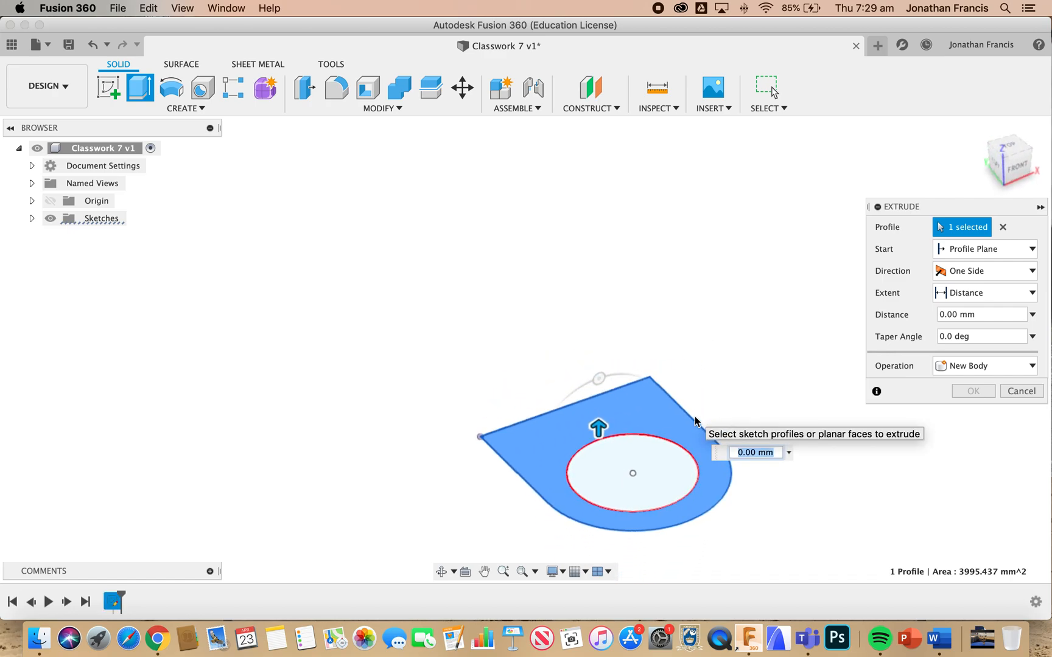
drag(598, 426, 591, 319)
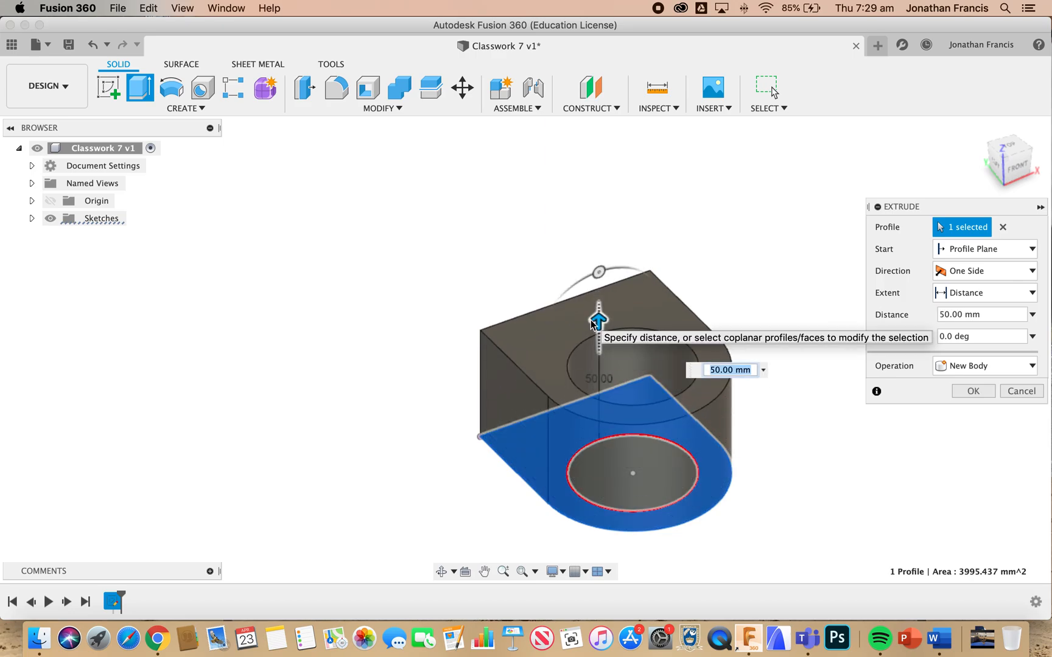
click(721, 369)
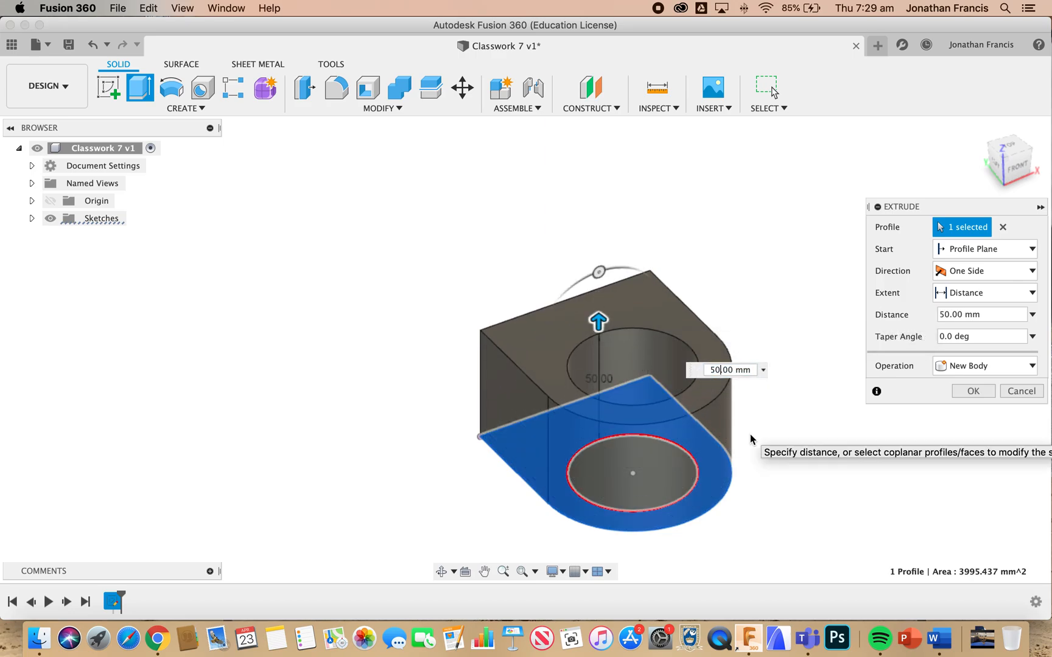
key(BackSpace)
key(BackSpace)
text(88)
key(Return)
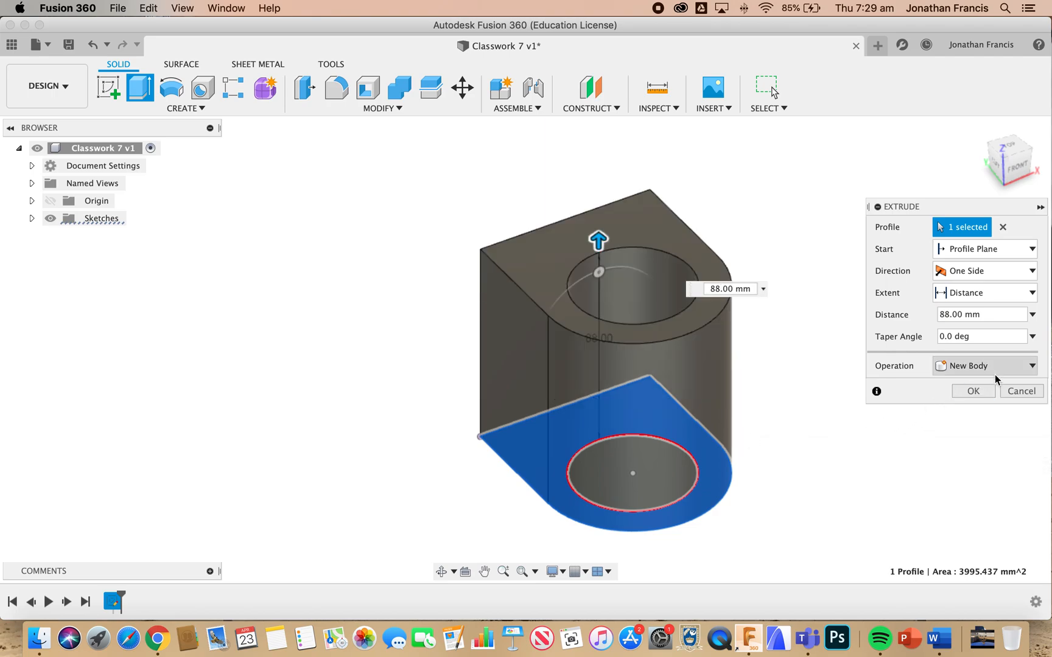
click(974, 392)
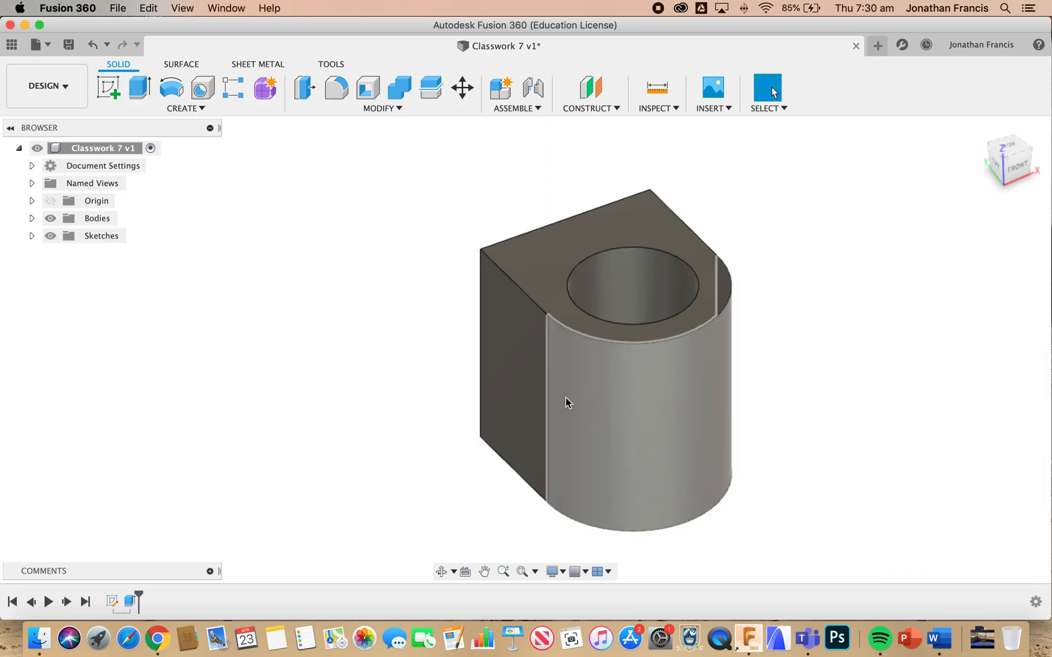
On the body's flat left side face, sketch a rectangle 50 mm wide and 40 mm high from the origin corner
click(530, 402)
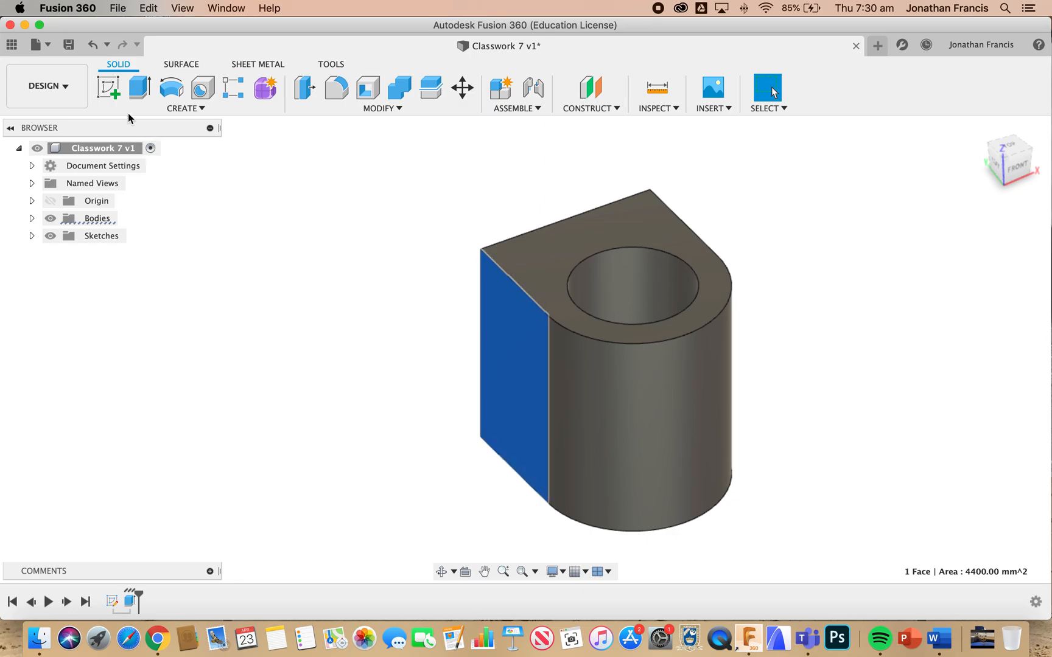
click(111, 95)
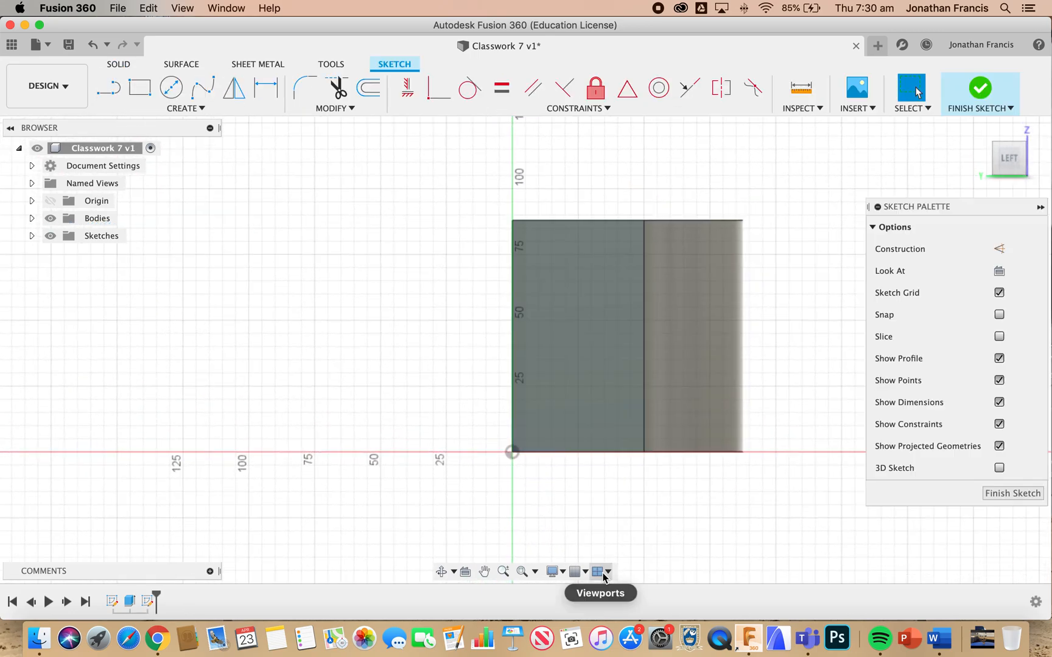
key(r)
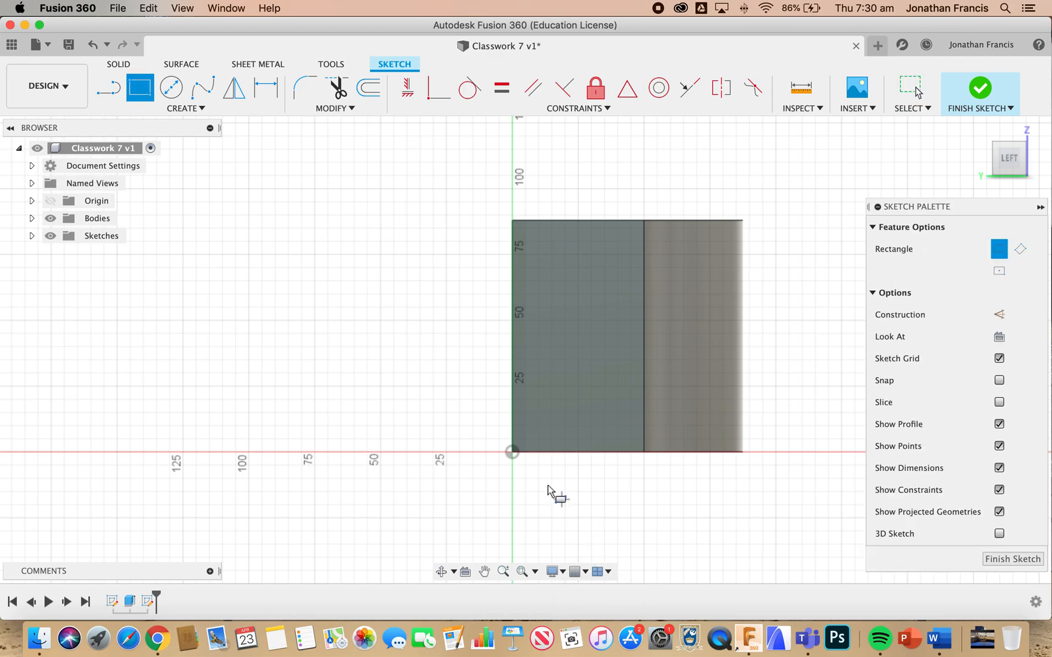
click(512, 454)
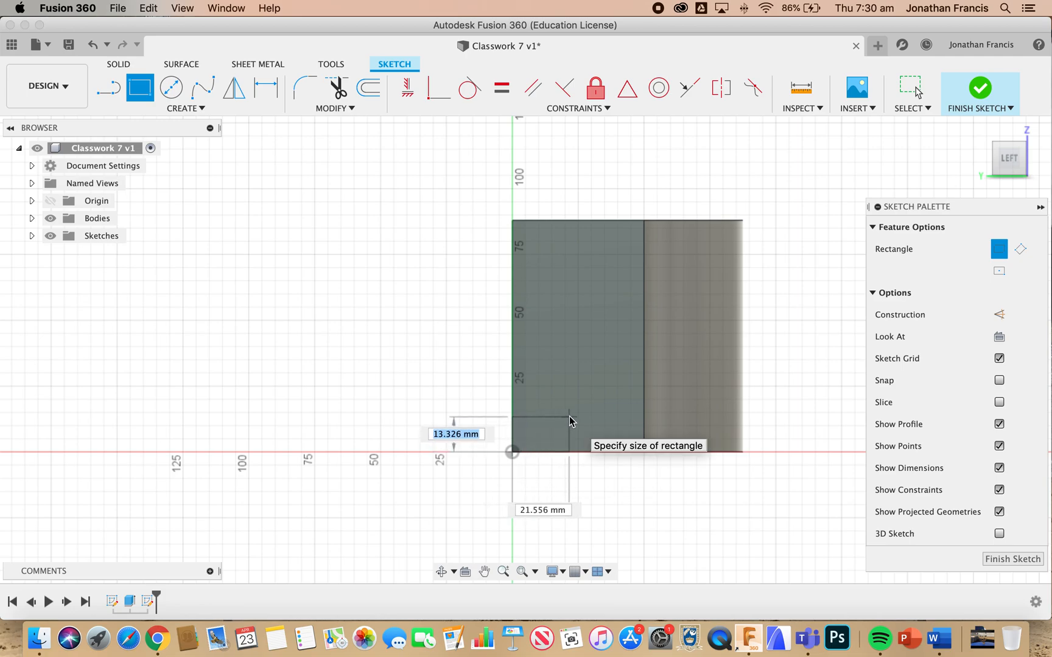
text(40)
key(Tab)
key(Tab)
text(50)
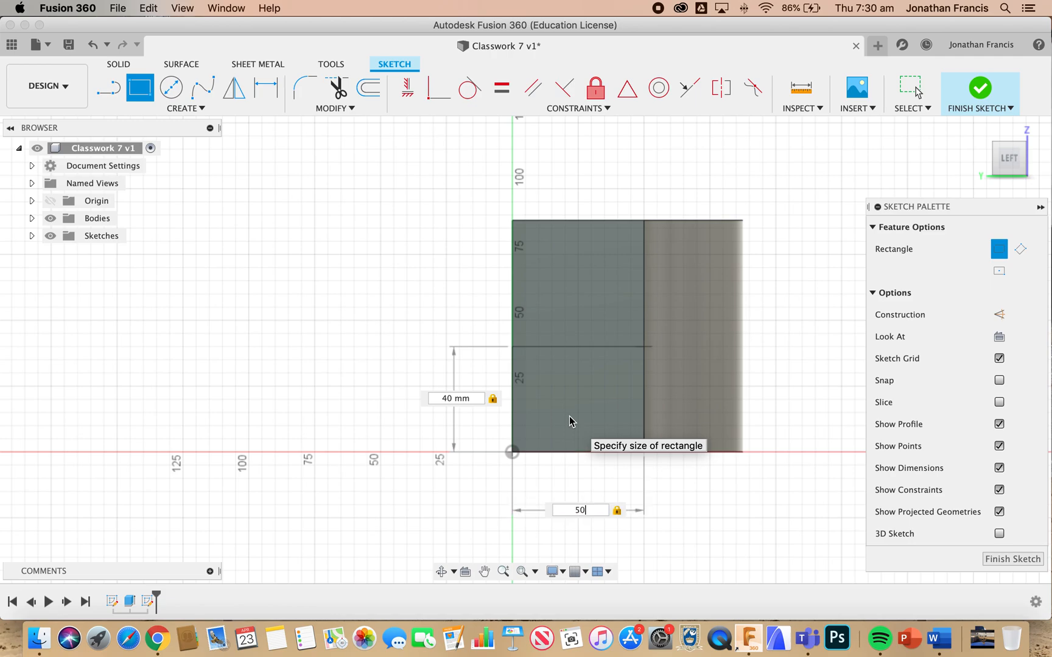
key(Return)
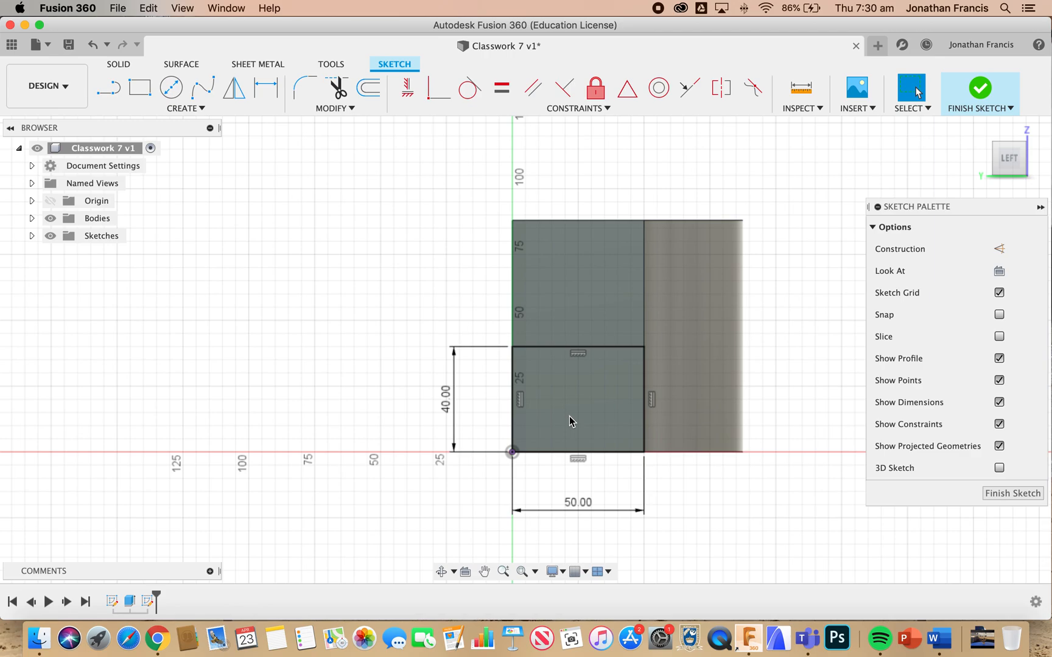
Extrude the 50 by 40 mm rectangle 88 mm outward from the body's flat side, joined to the body
click(585, 421)
key(e)
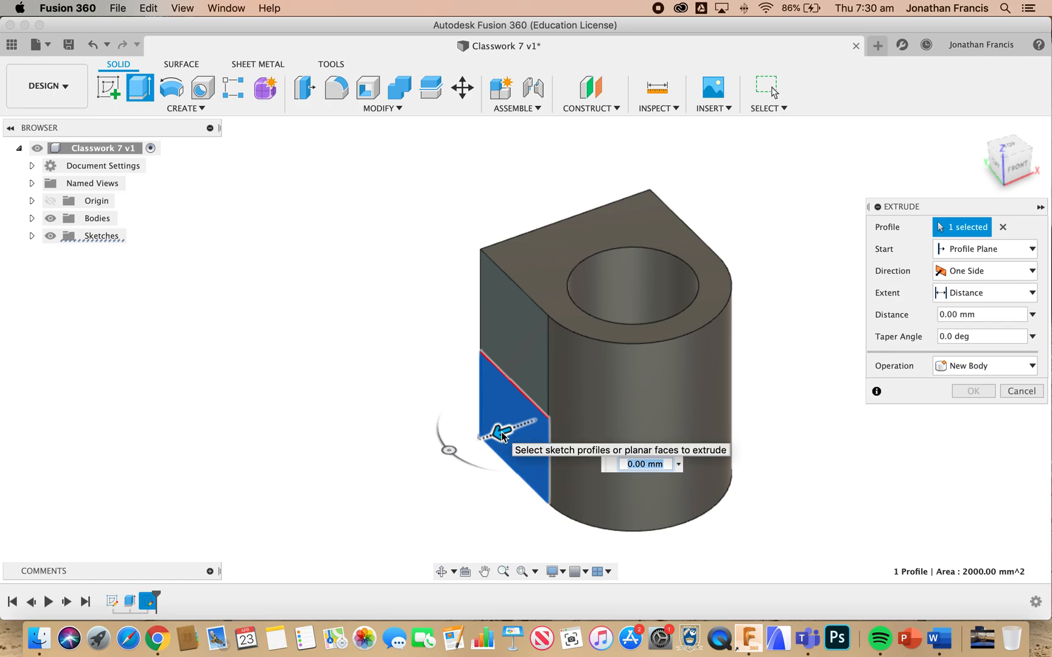
drag(501, 432, 445, 451)
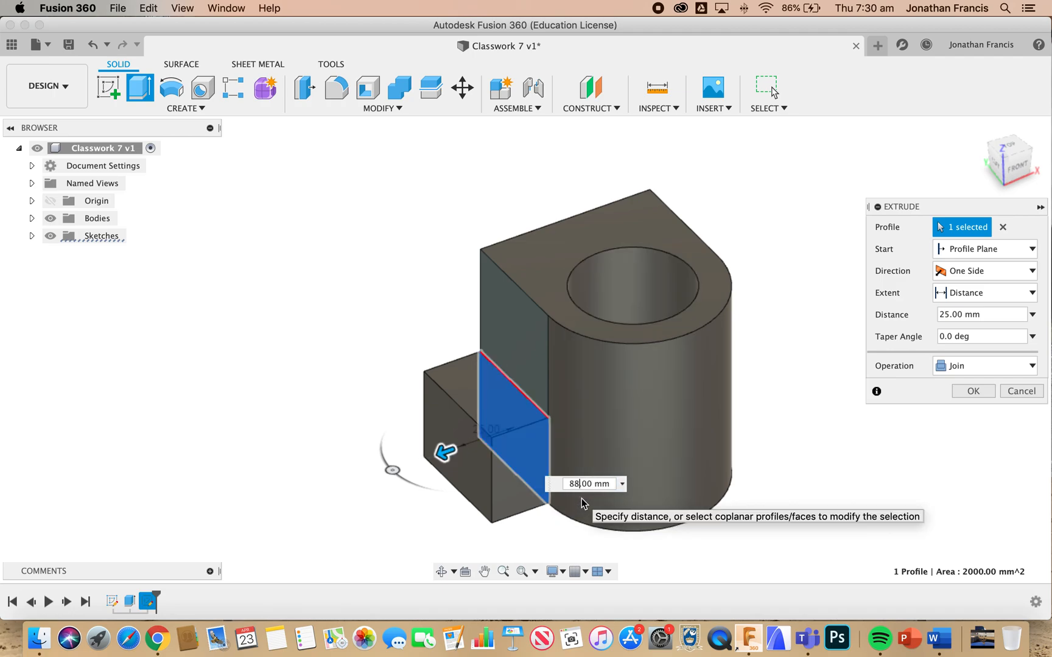
key(Return)
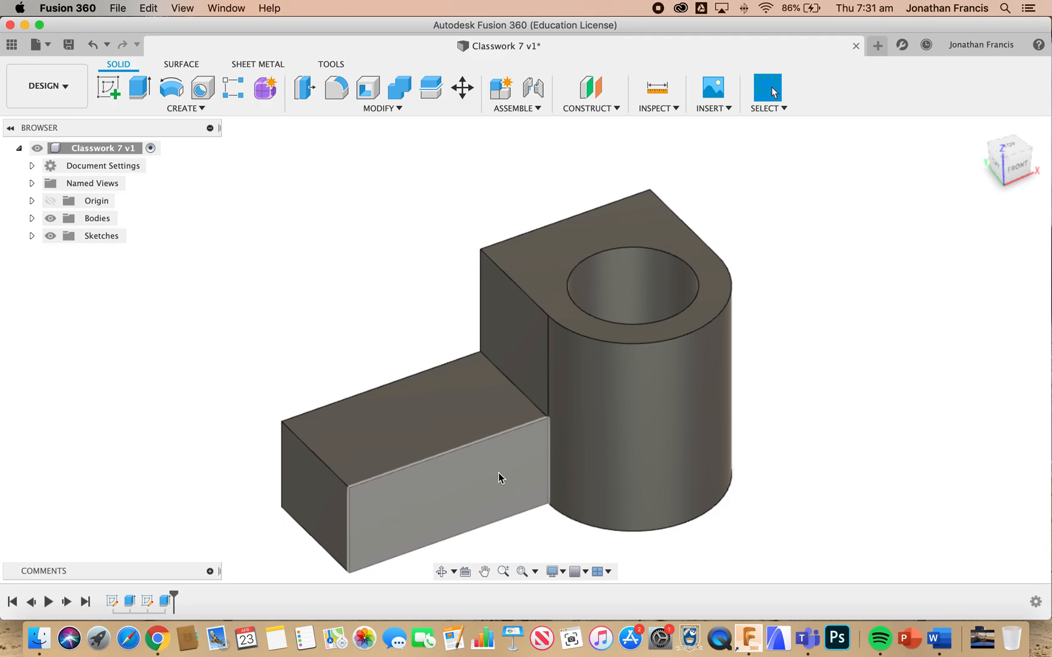
On the extension's front face, sketch a rectangle 25 mm wide and 20 mm high from the face's lower-left corner
click(442, 504)
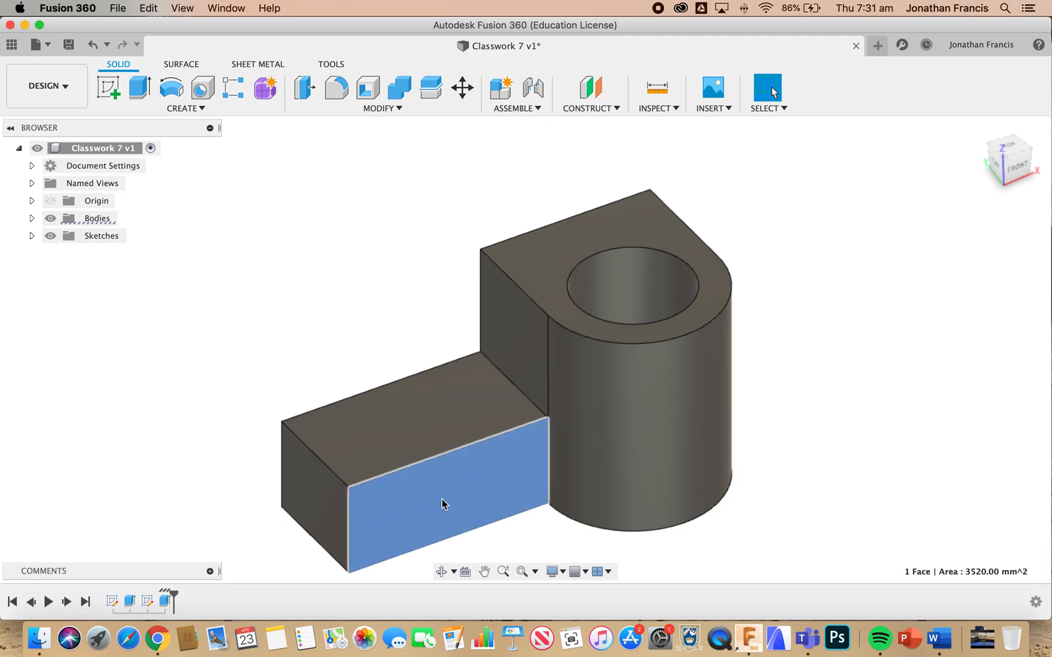
click(108, 88)
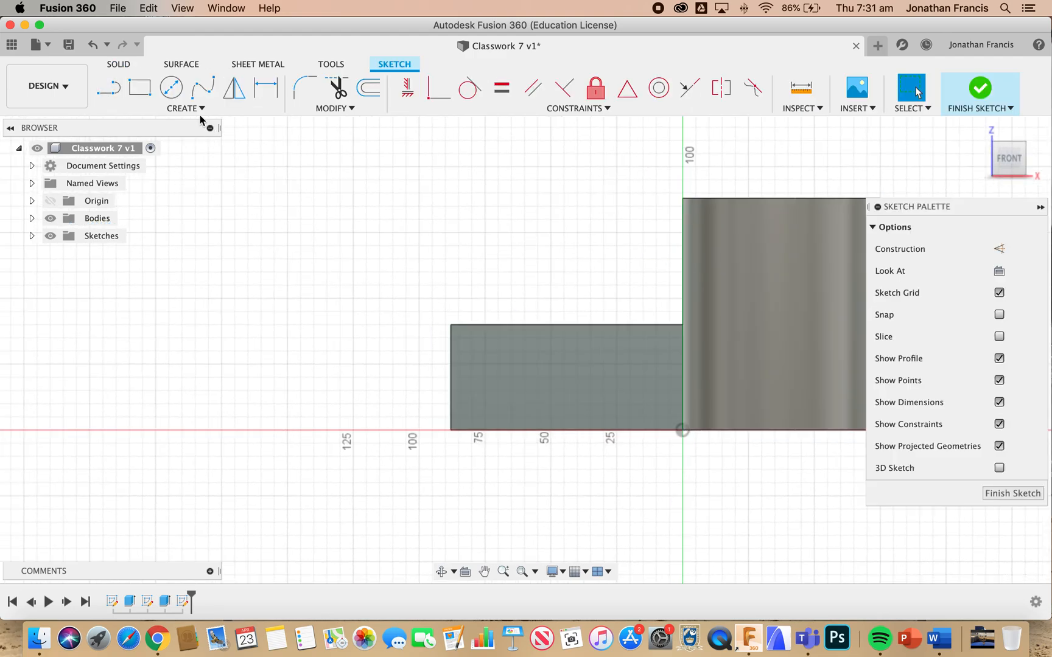
click(139, 88)
click(451, 431)
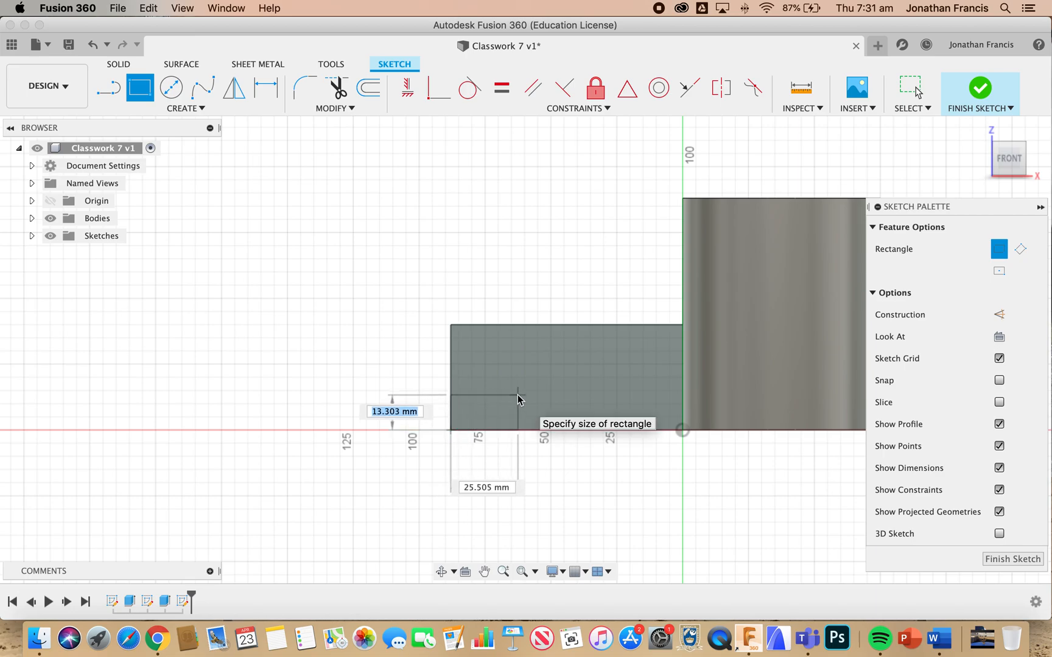
text(20)
key(Tab)
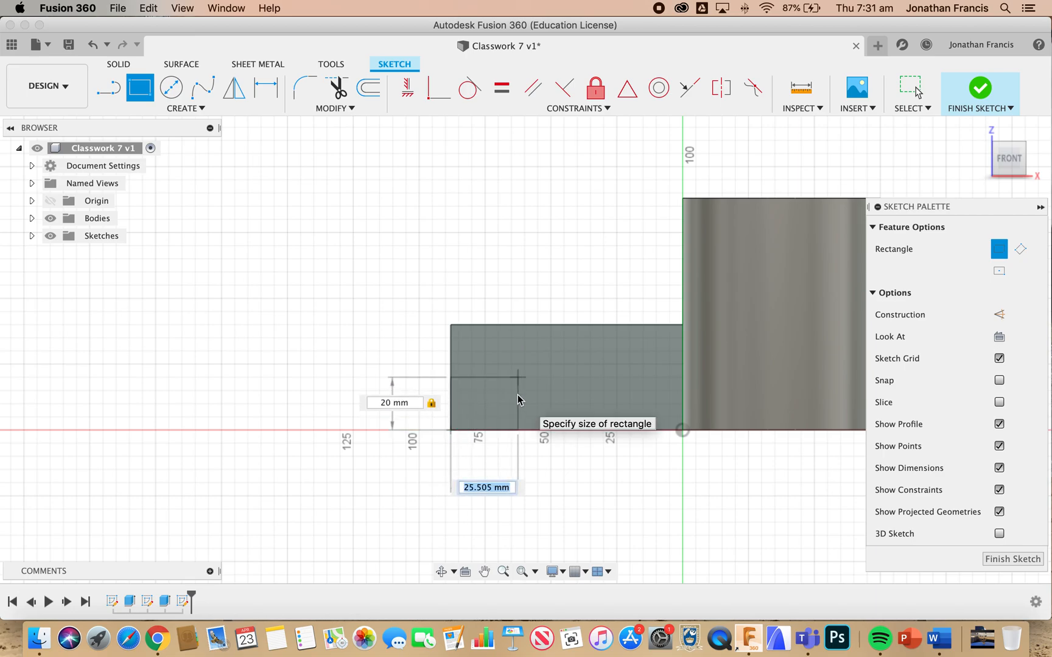
text(25)
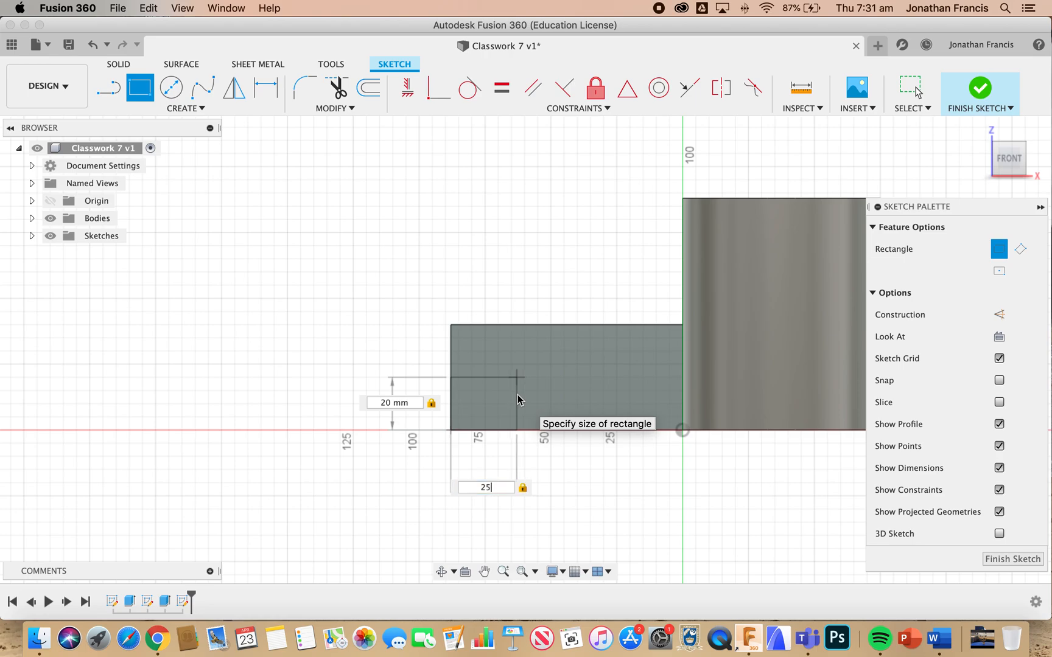
key(Return)
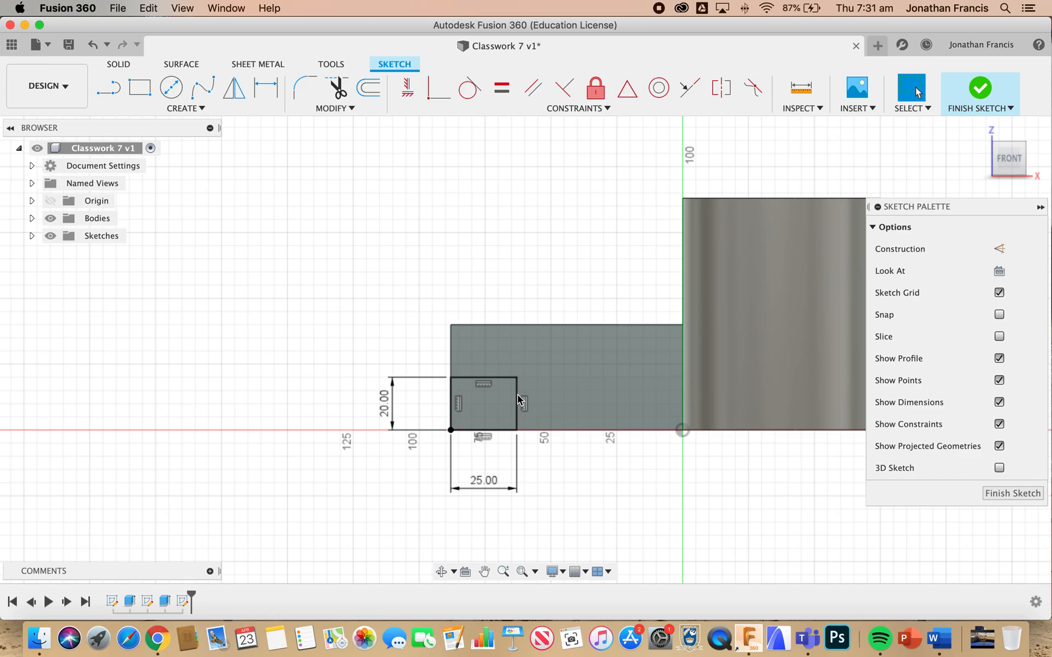
Draw a 22 mm diameter circle centred on the small rectangle's upper-right corner
key(c)
click(517, 378)
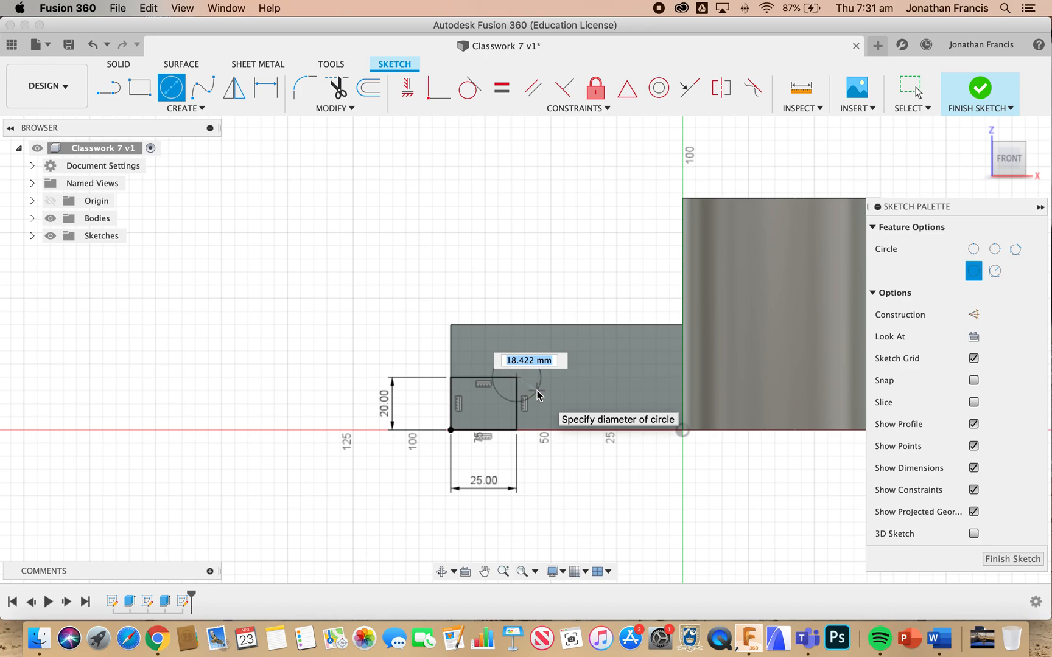
text(22)
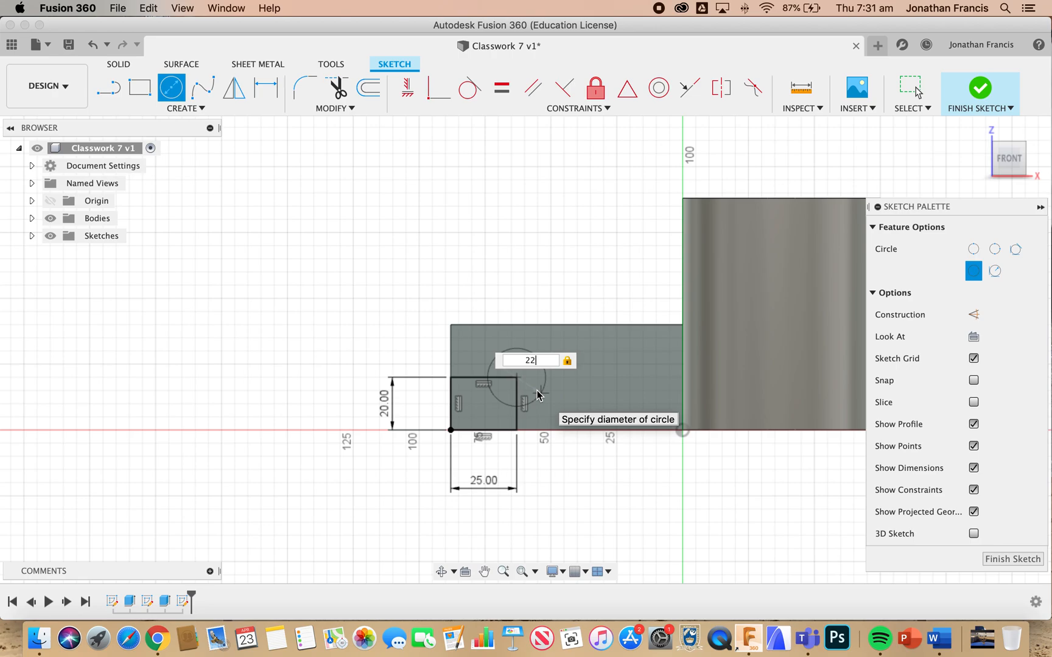
key(Return)
key(Escape)
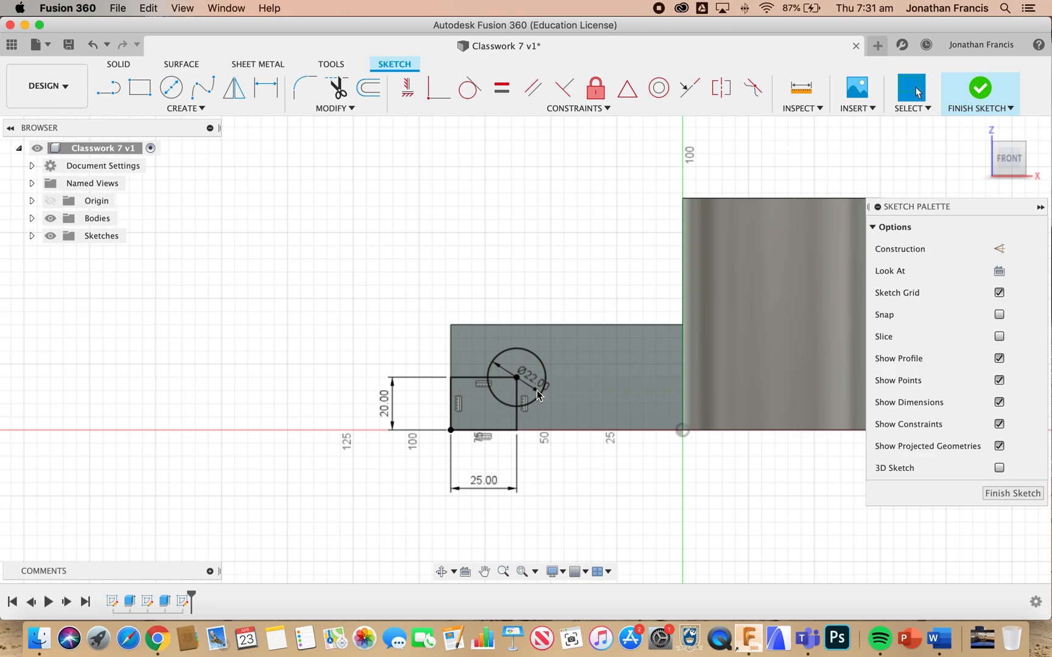
Draw a 44 mm horizontal line from the circle's centre toward the round-ended block
key(l)
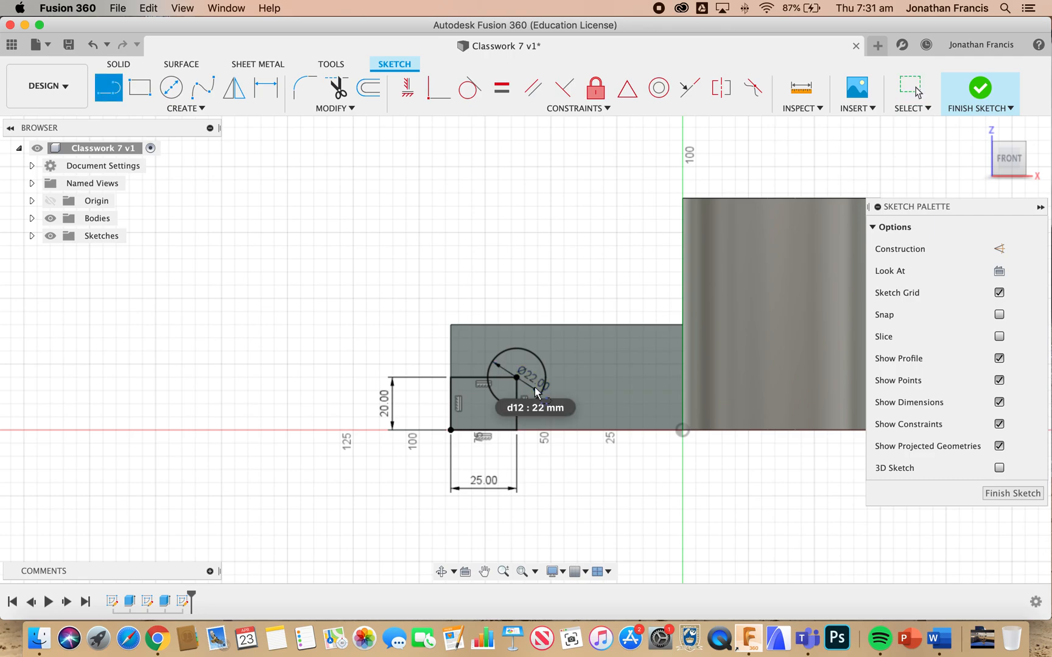
click(516, 378)
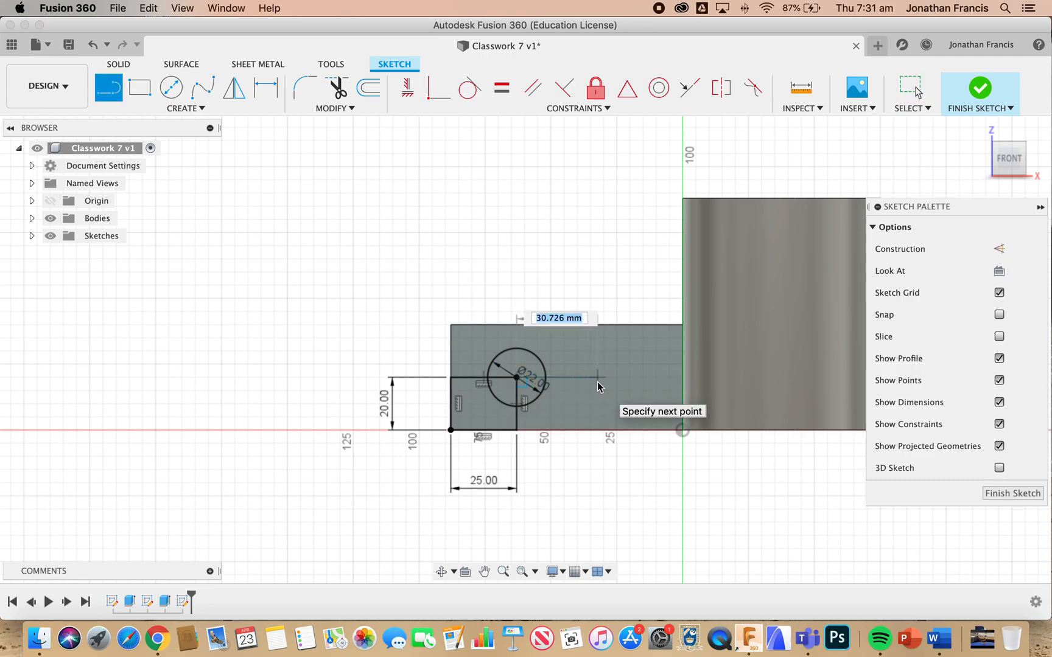
text(44)
key(Tab)
key(Return)
key(Escape)
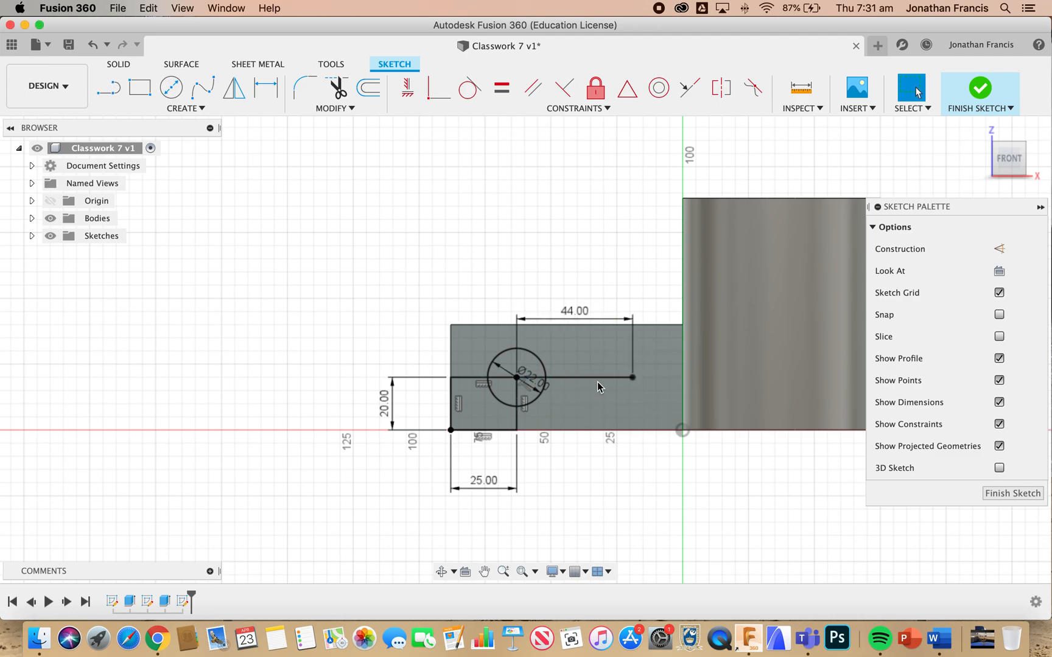
Draw a second 22 mm diameter circle centred on the free end of the horizontal line
key(c)
click(632, 378)
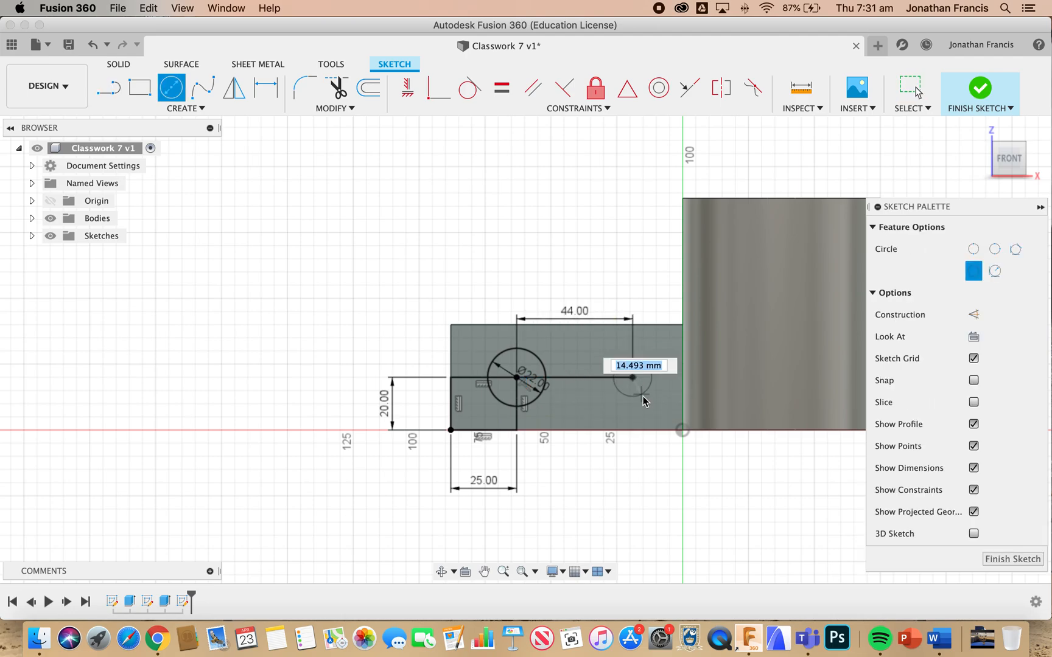
text(22)
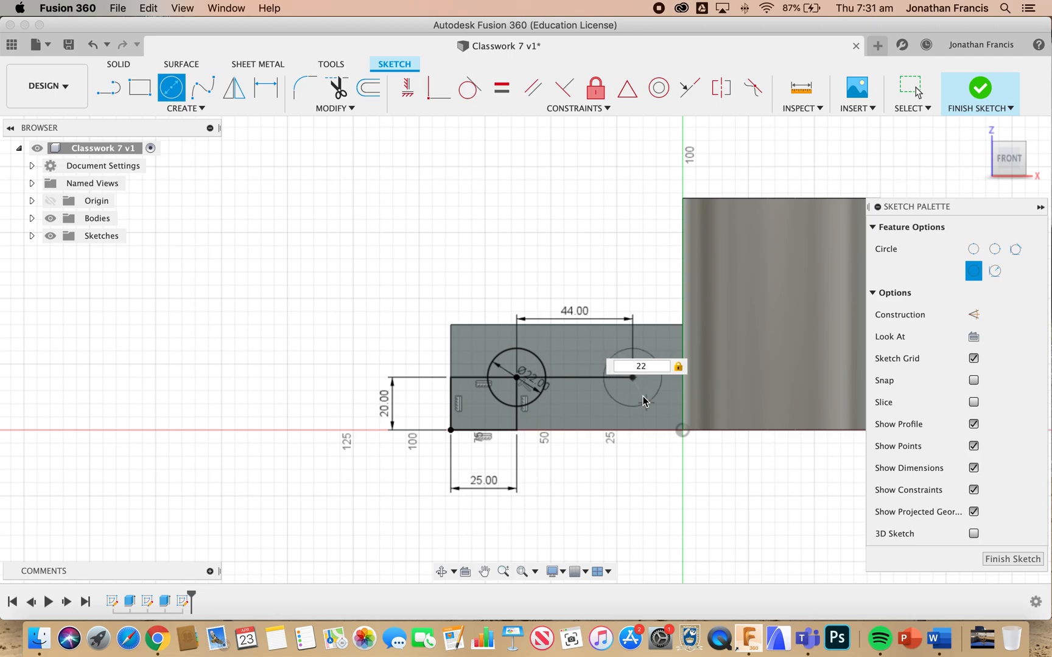
key(Return)
key(Escape)
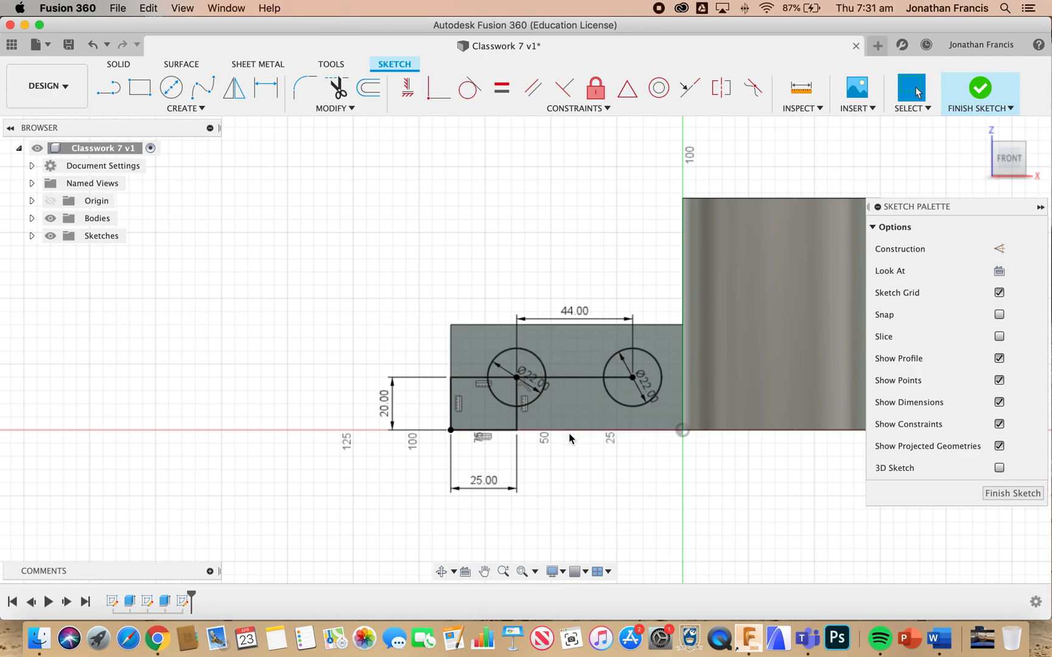
Set the distance between the two circle centres to 38 mm
double_click(571, 312)
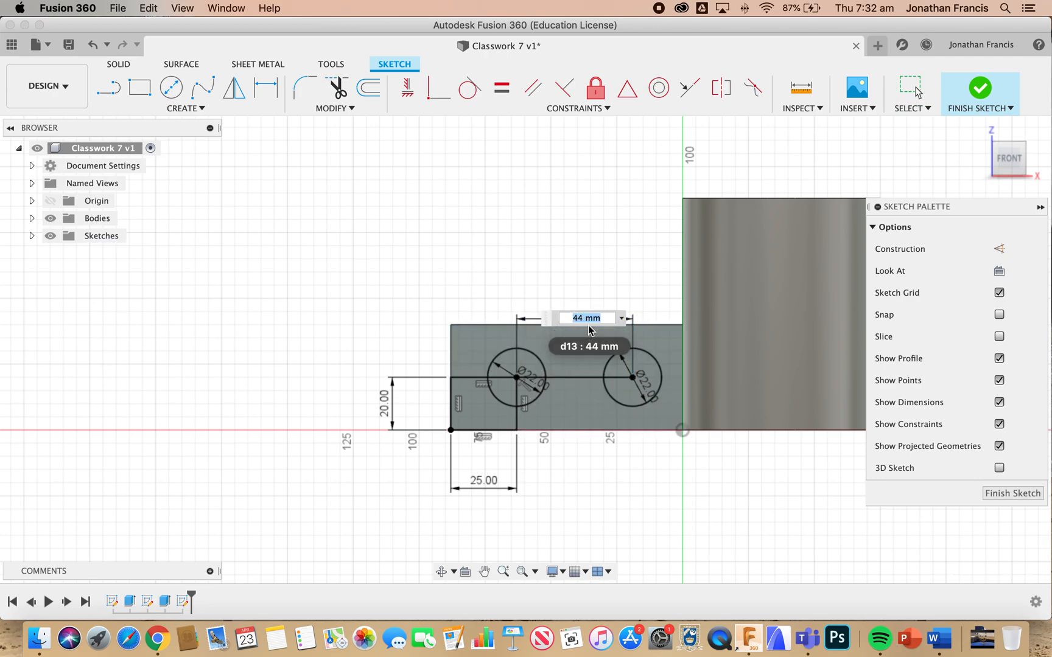
text(38)
key(Return)
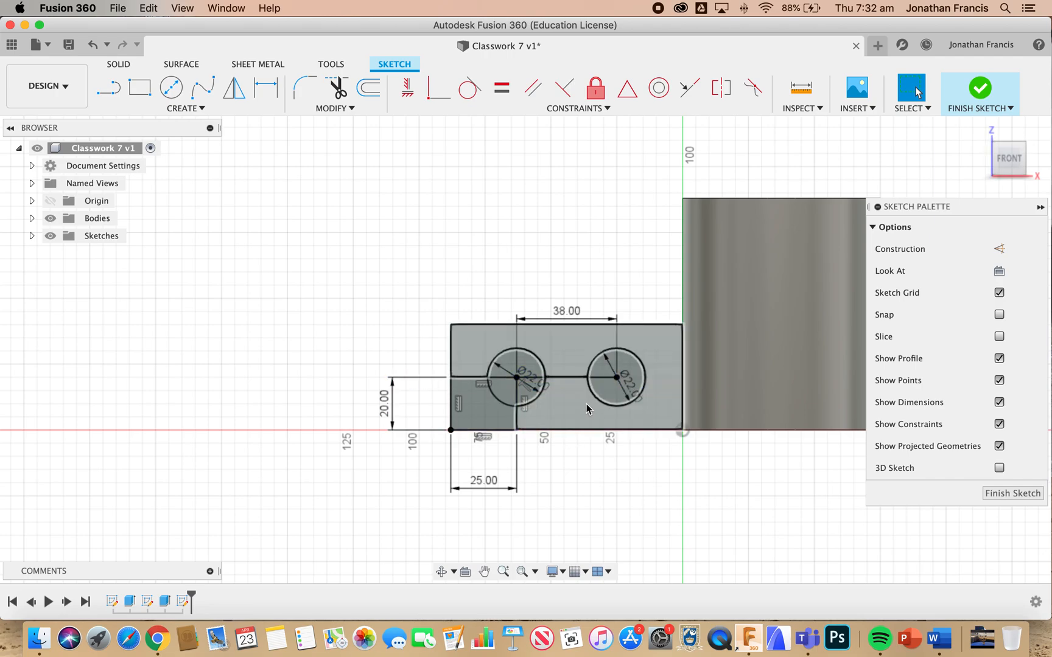
Connect the two circles with horizontal lines across their uppermost and lowermost points to outline a slot
key(l)
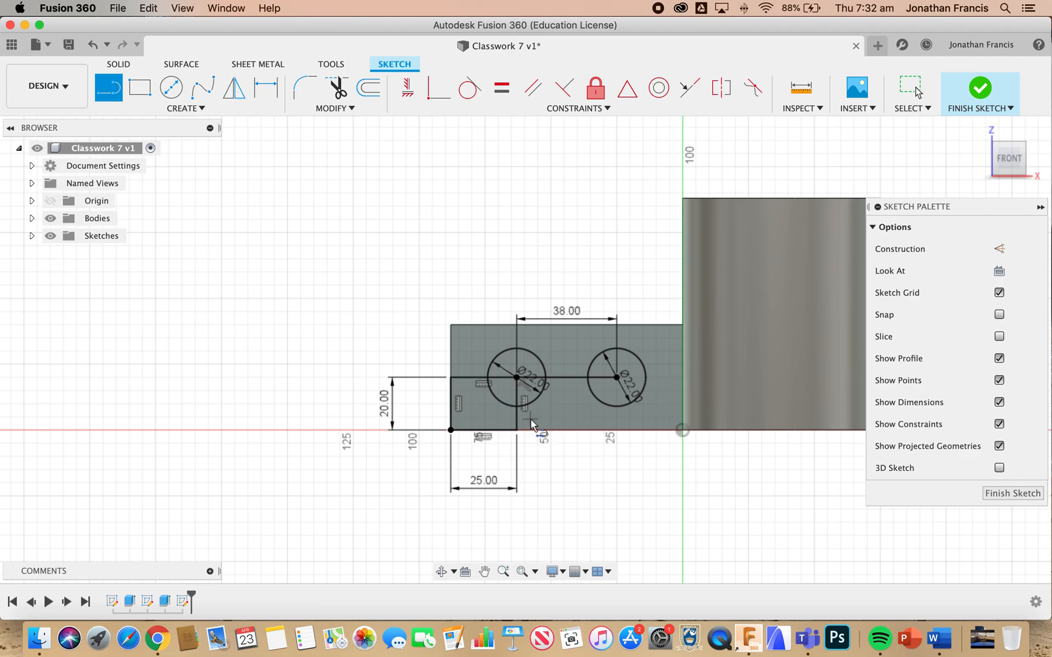
scroll(514, 417, up, 5)
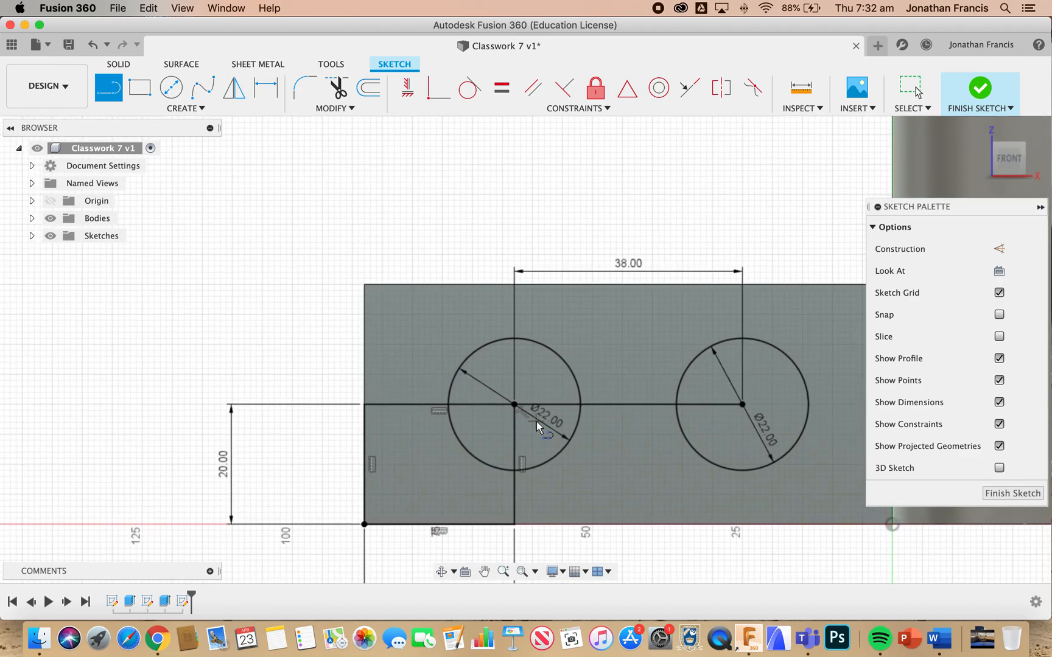
scroll(537, 422, down, 2)
scroll(537, 422, right, 1)
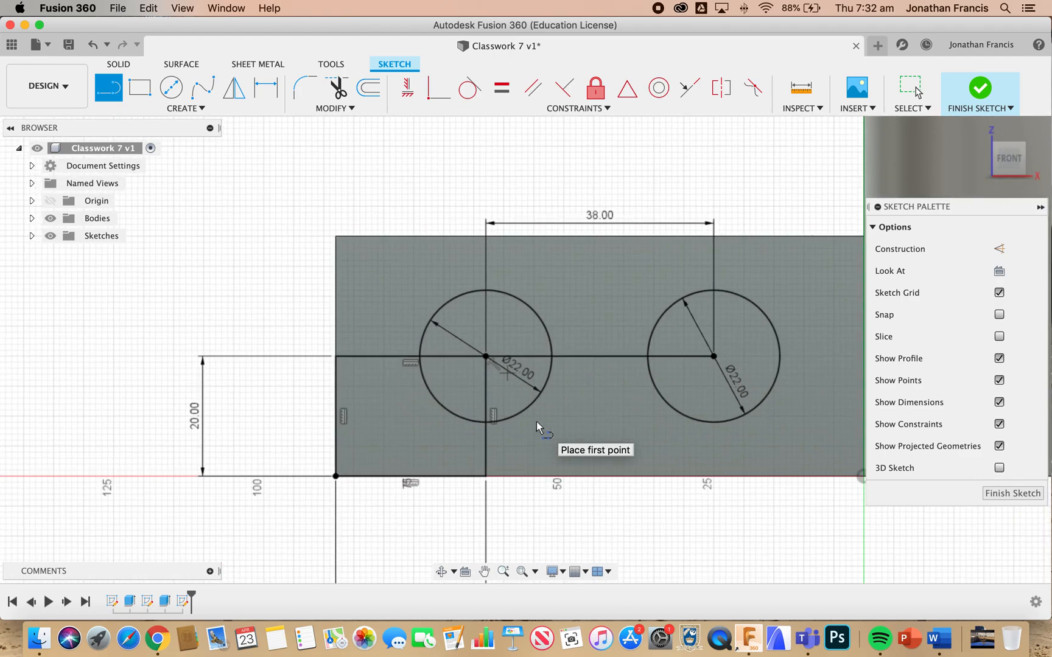
click(488, 290)
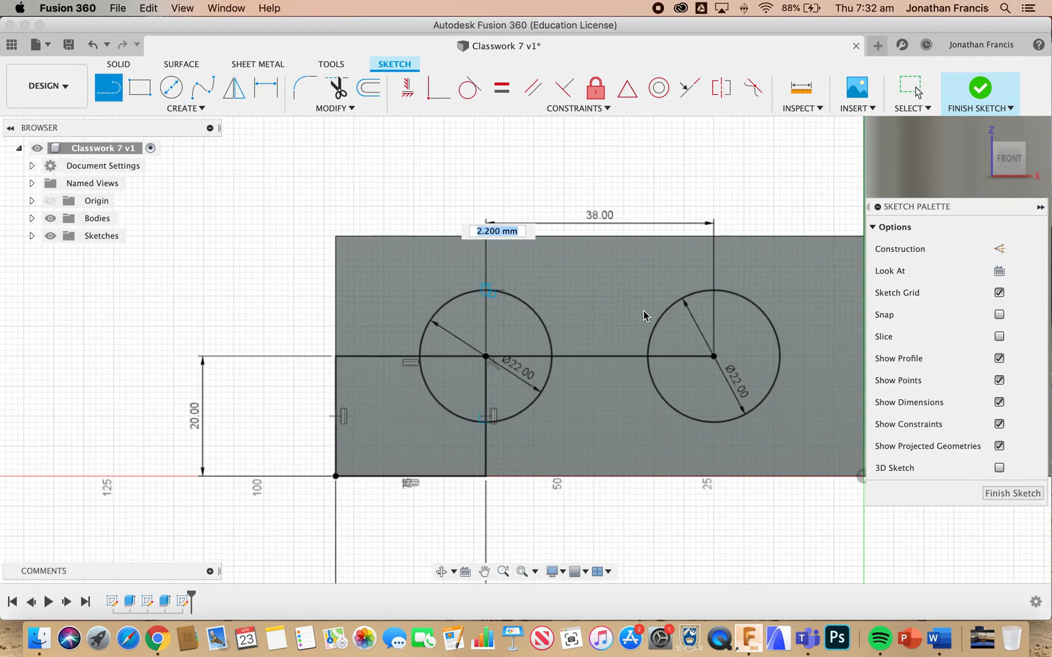
click(714, 291)
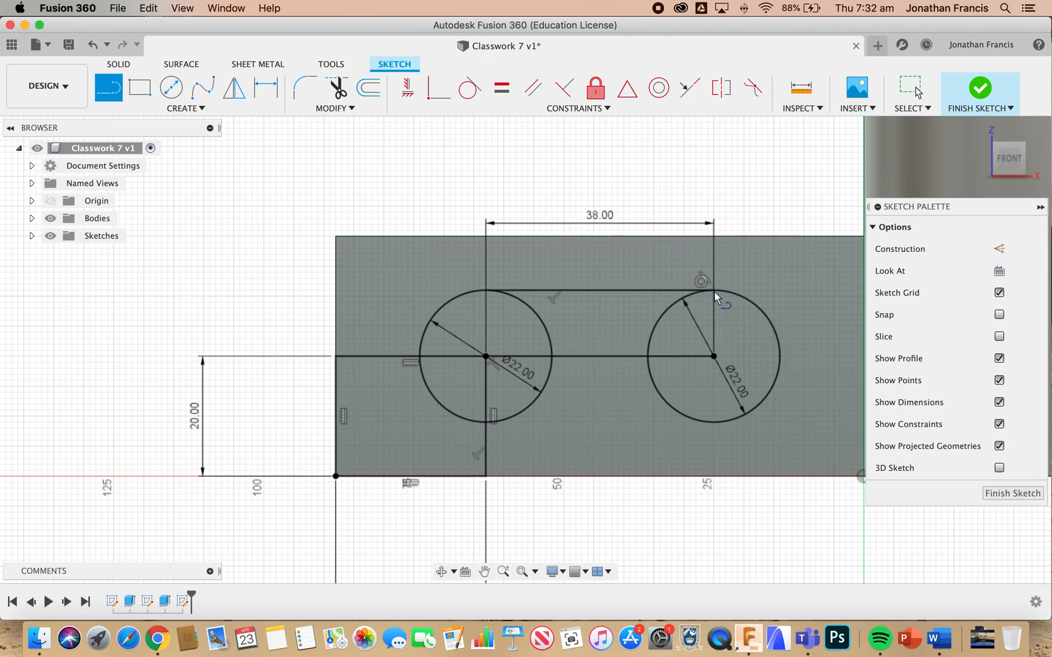
click(713, 424)
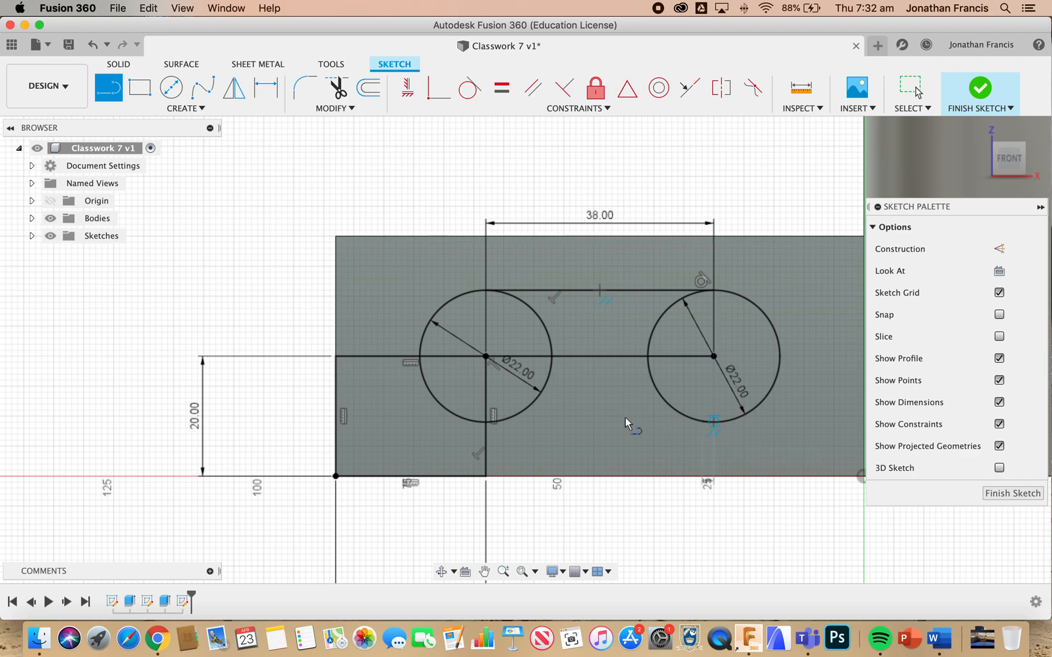
double_click(487, 428)
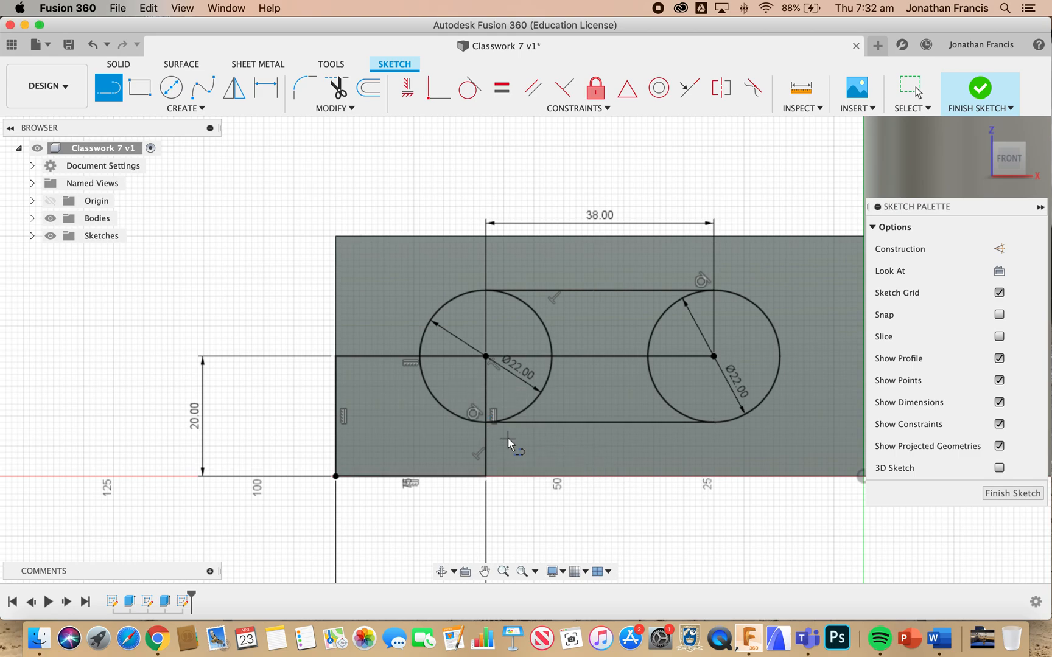
Trim the inner circle arcs, the centre line and the small rectangle's right edge, leaving a clean slot outline
key(t)
click(480, 455)
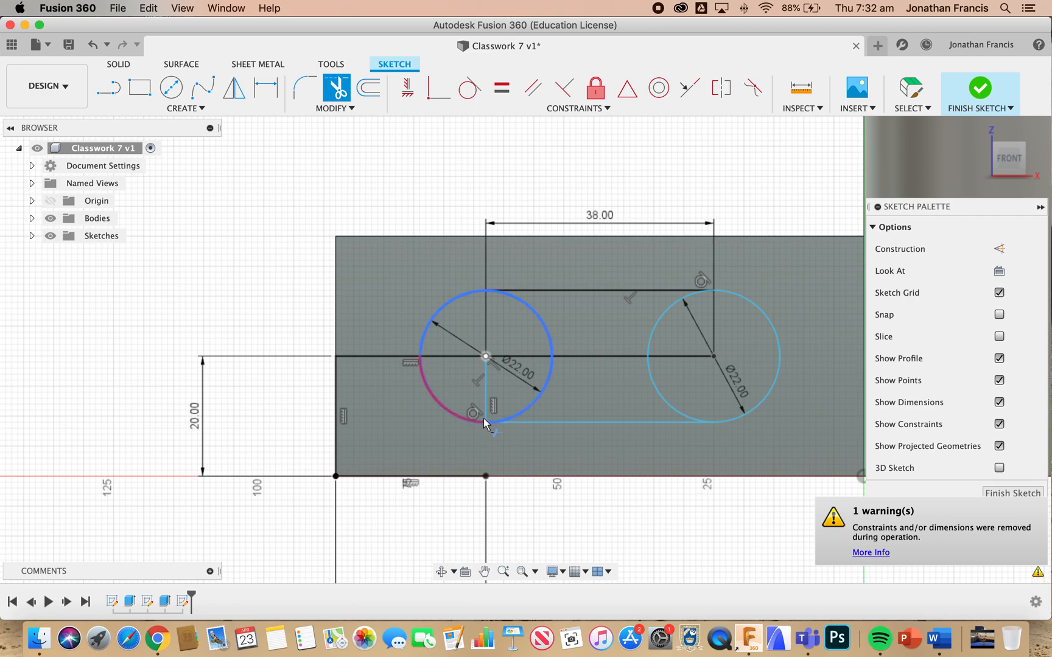
click(479, 393)
click(478, 358)
click(512, 358)
click(551, 341)
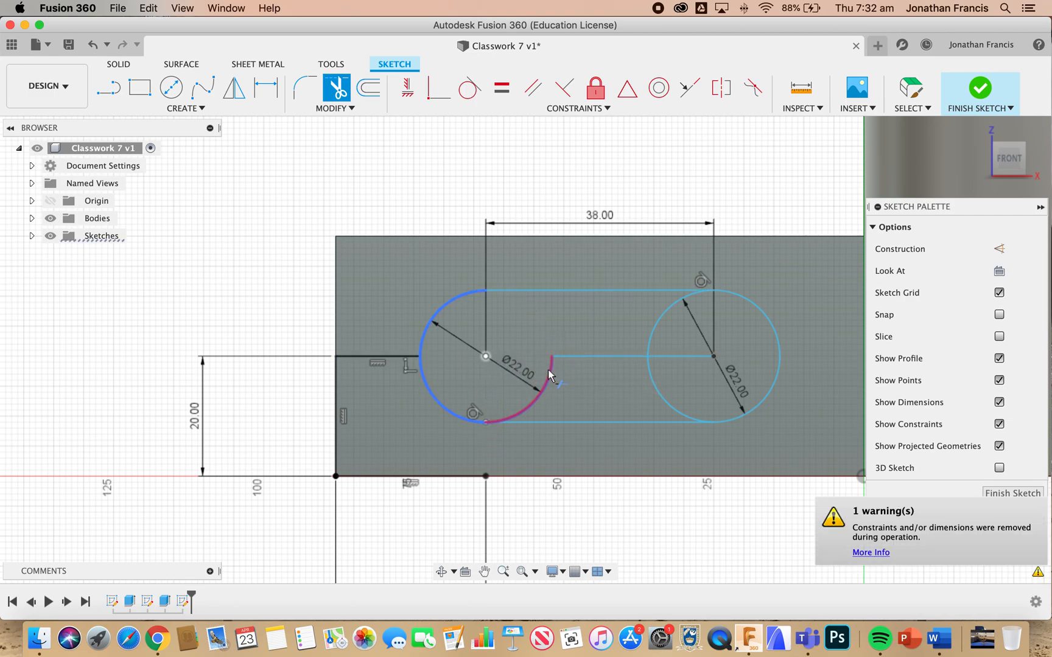
click(571, 361)
click(649, 348)
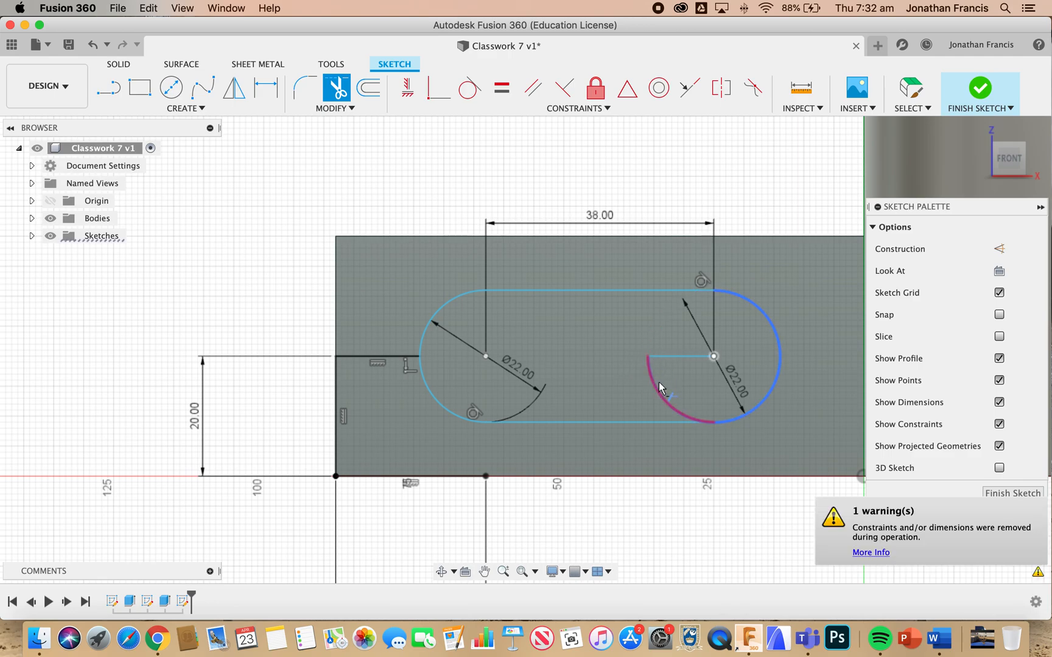
click(668, 357)
click(656, 386)
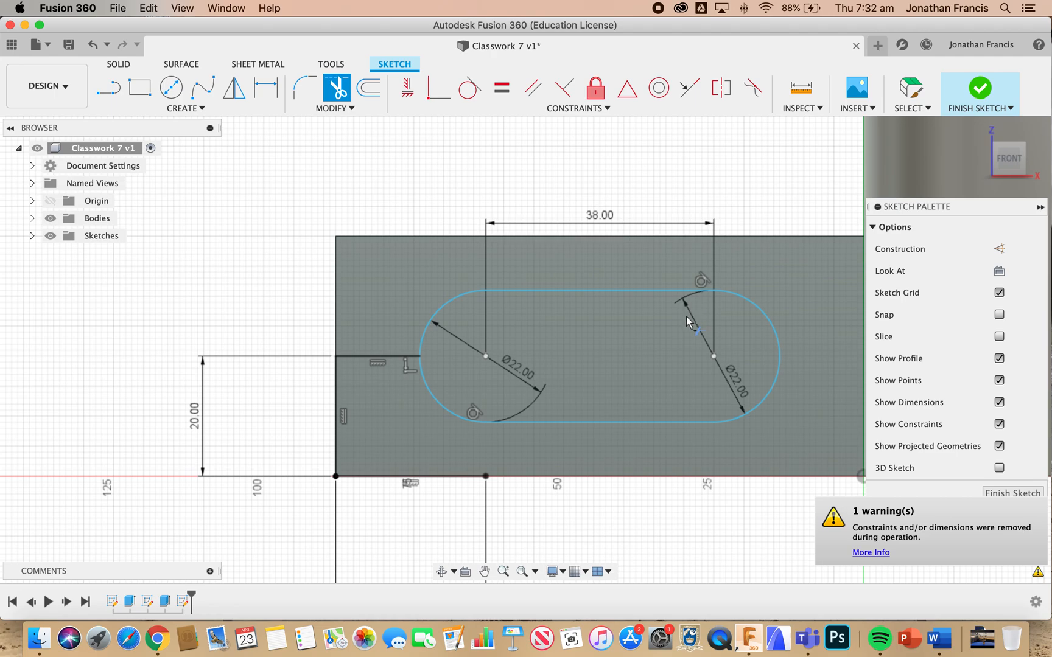
Trim the small rectangle's remaining upper, left and lower edges outside the slot
click(379, 359)
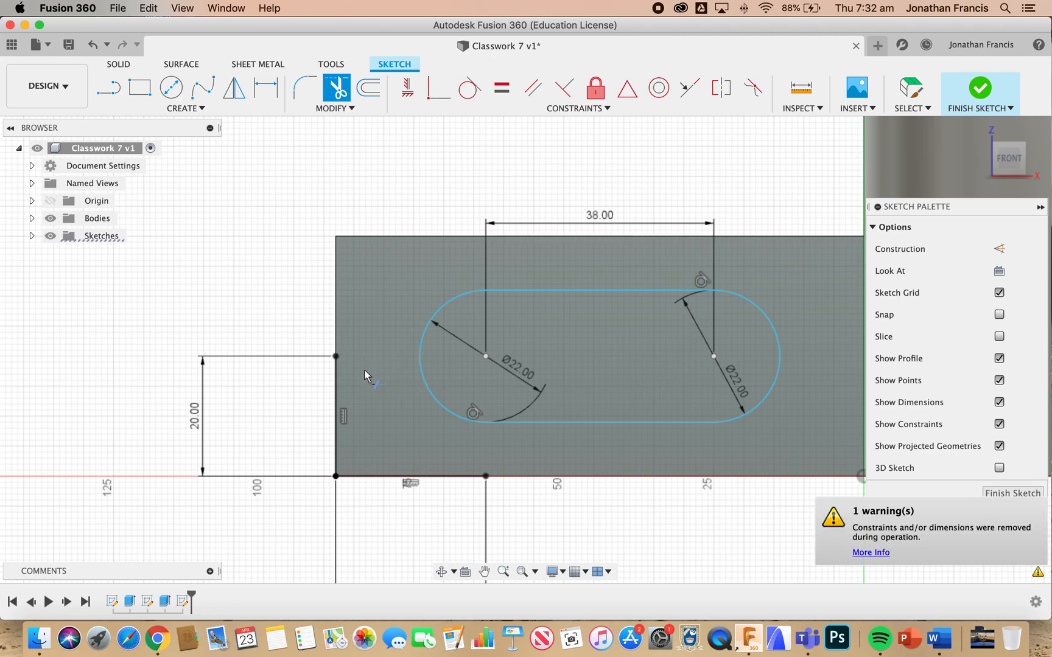
click(336, 398)
click(419, 478)
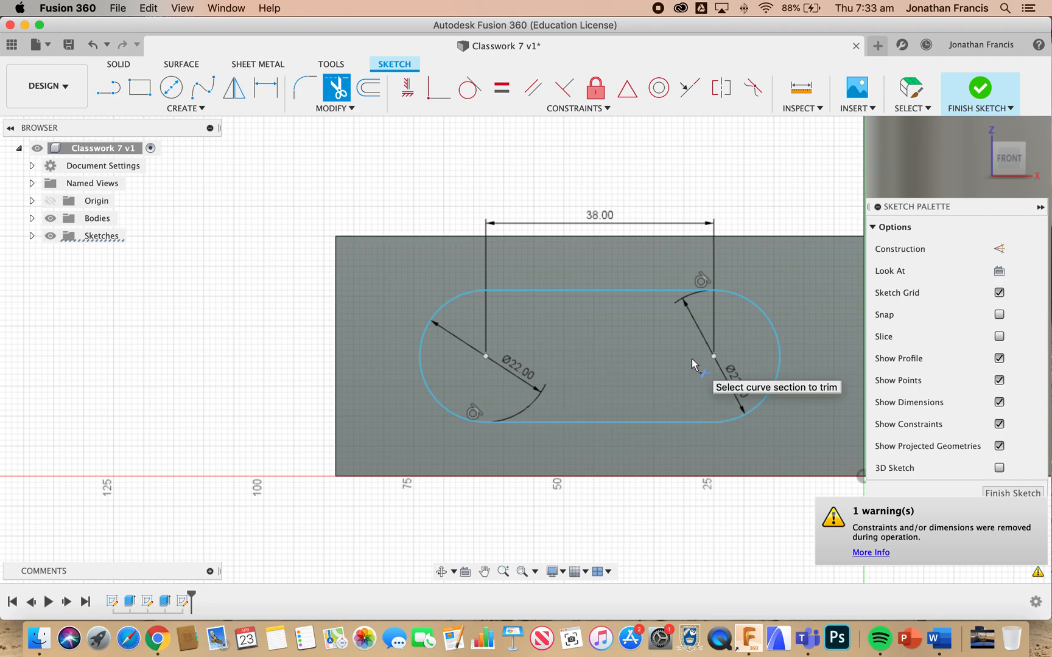
Finish the slot sketch and extrude its profile as a 50 mm deep cut through the rectangular extension
click(980, 89)
click(576, 383)
key(e)
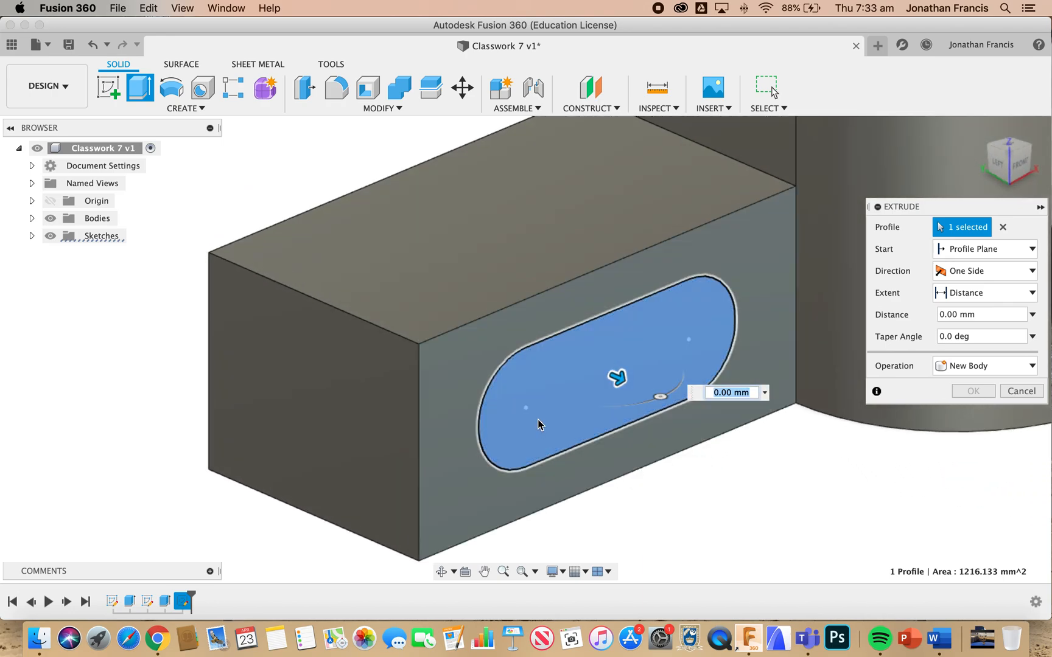
drag(622, 375, 434, 298)
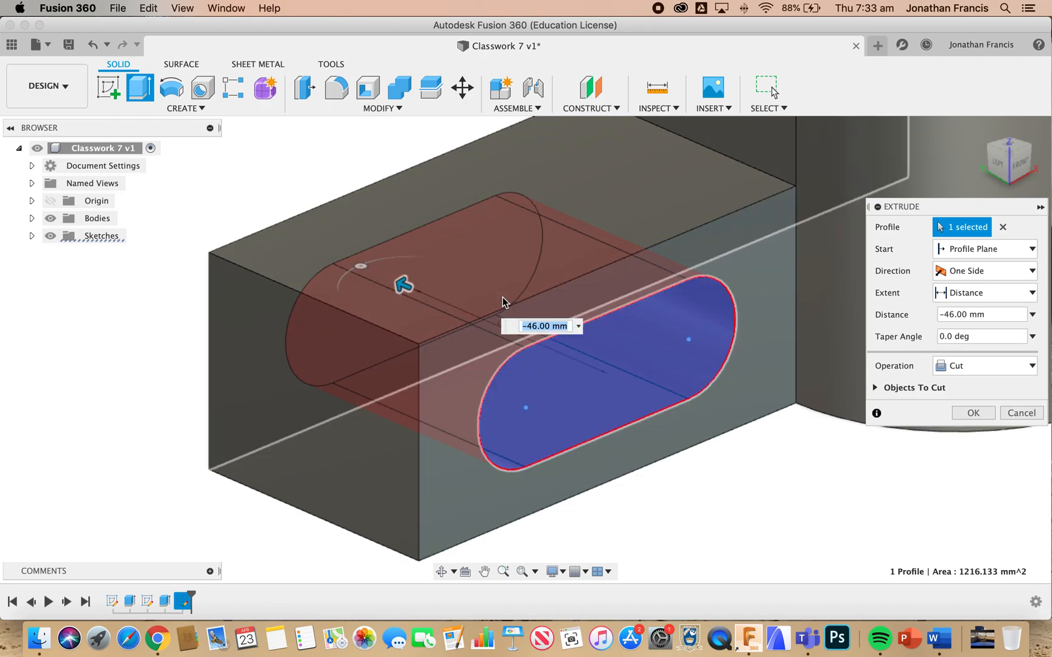
click(537, 326)
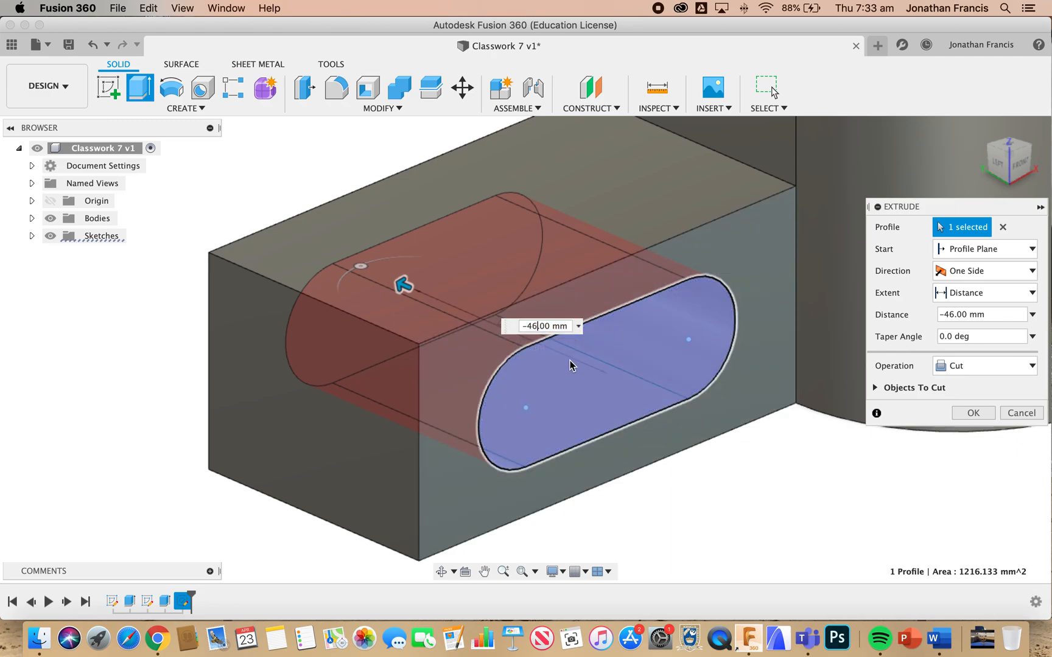
key(BackSpace)
key(BackSpace)
text(50)
key(Return)
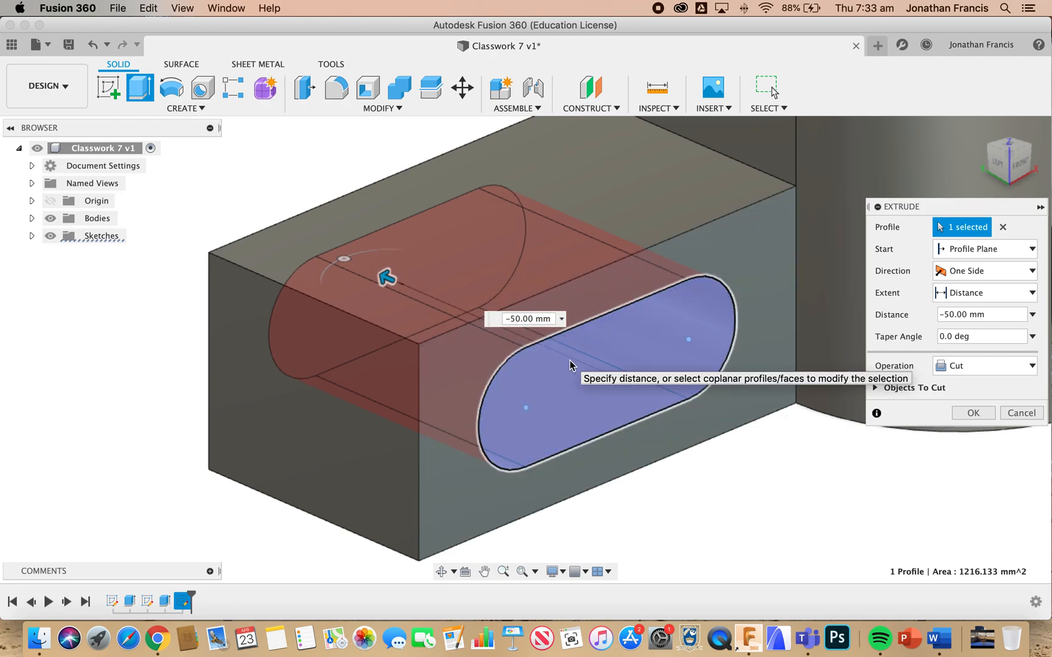
click(972, 414)
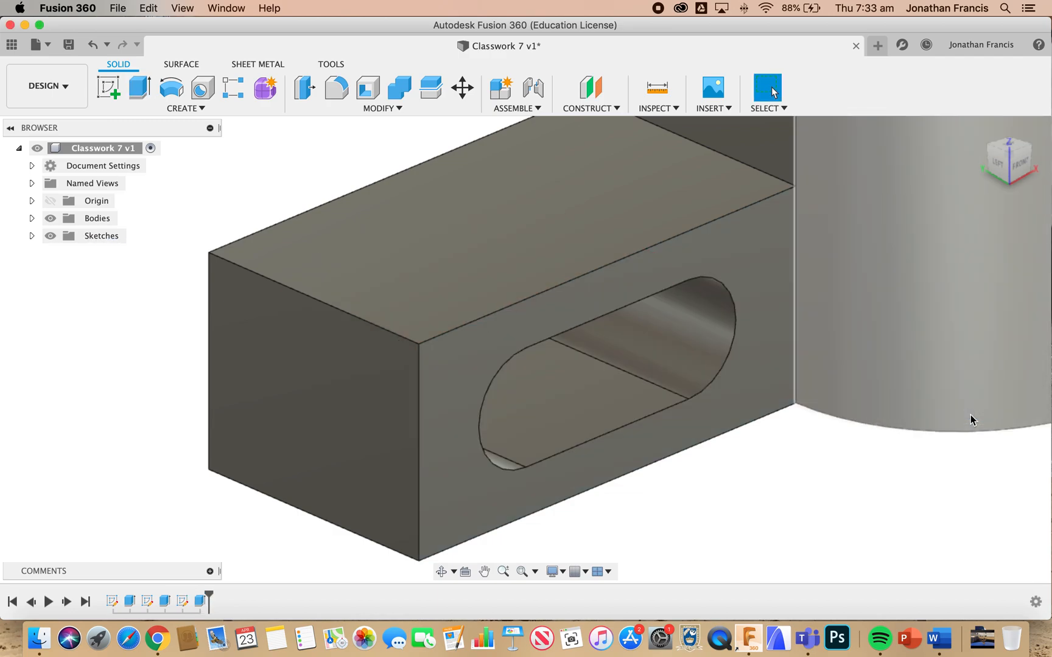
On a new sketch on the extension's upper face, draw a rectangle 44 mm long and 17 mm wide from the outer front corner
click(523, 572)
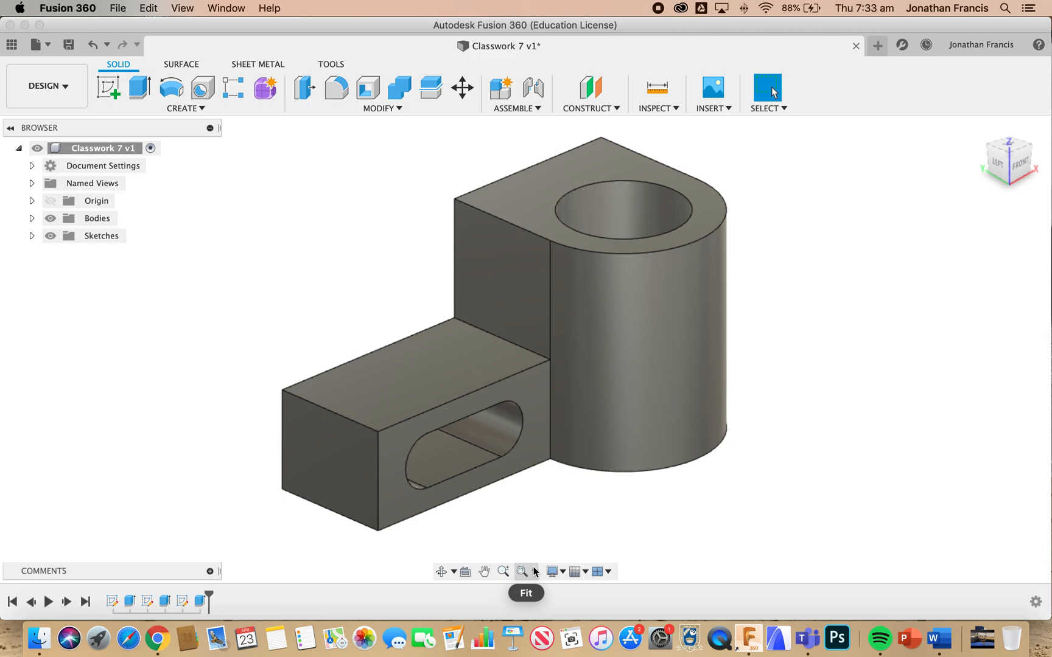
click(428, 389)
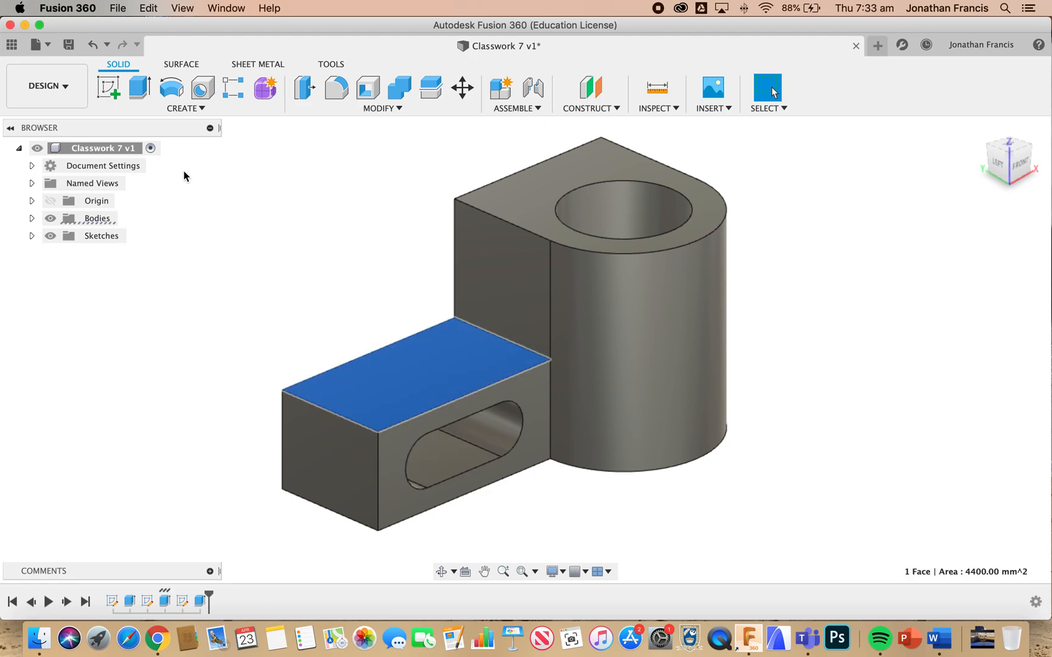
click(110, 95)
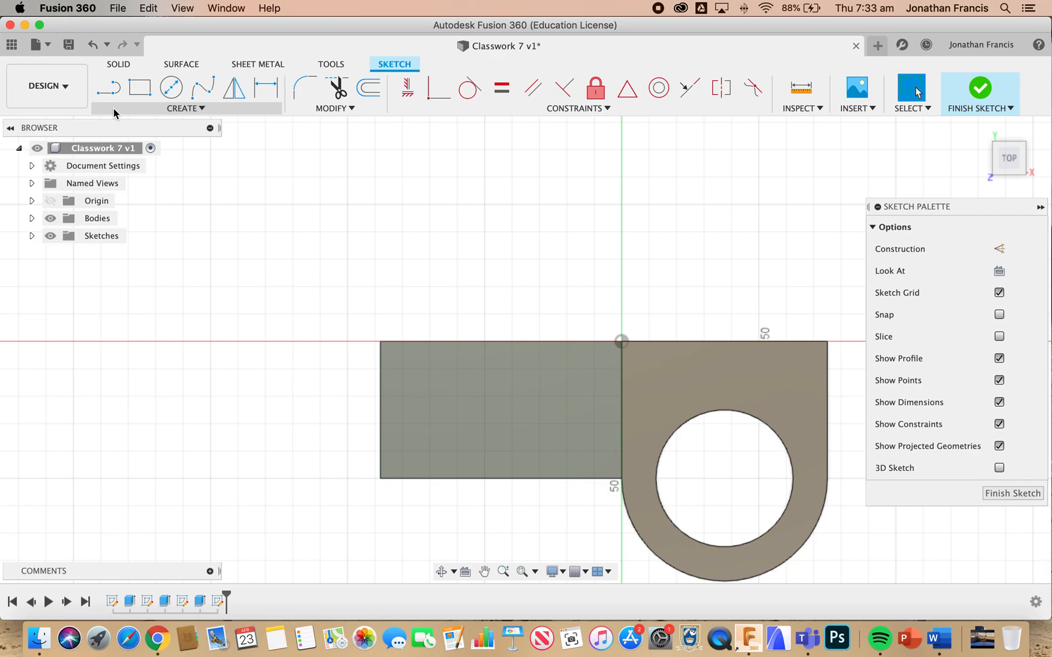
click(137, 87)
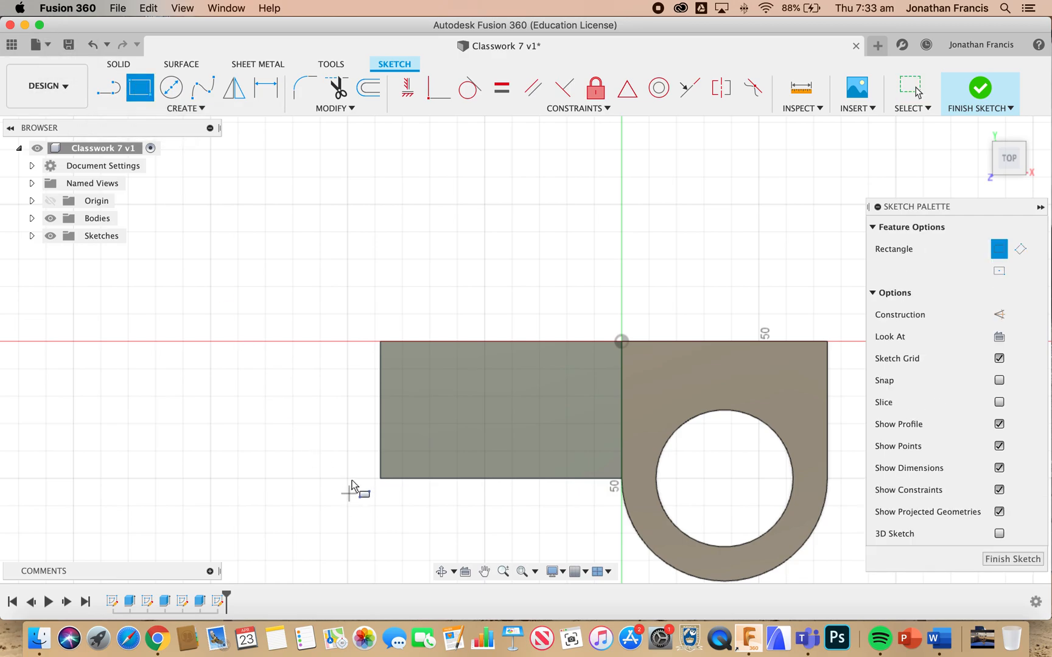
click(381, 478)
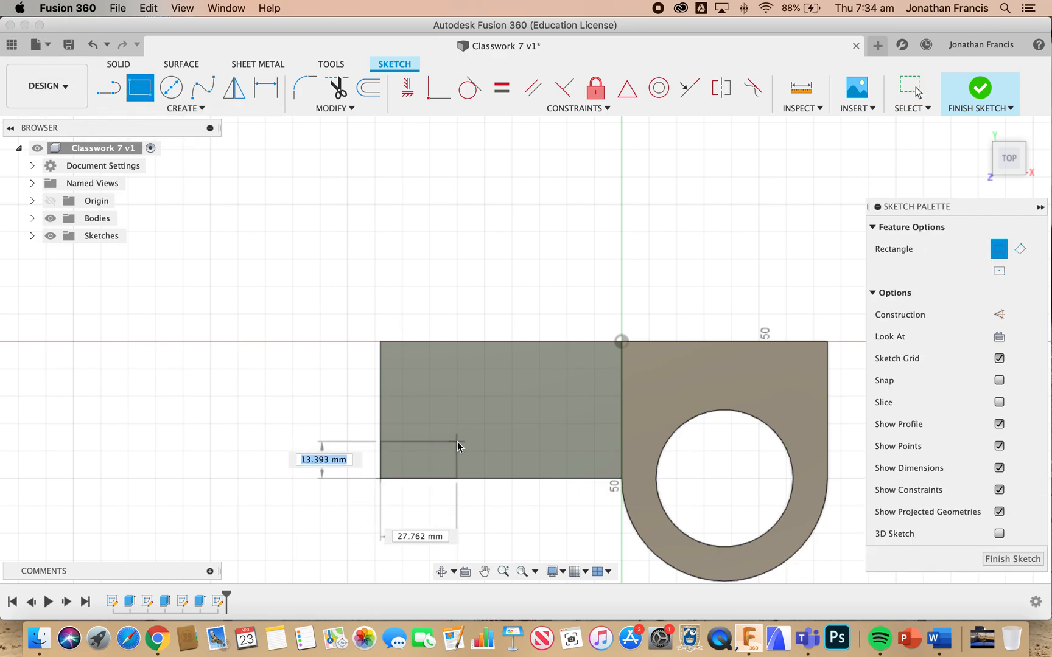
text(17)
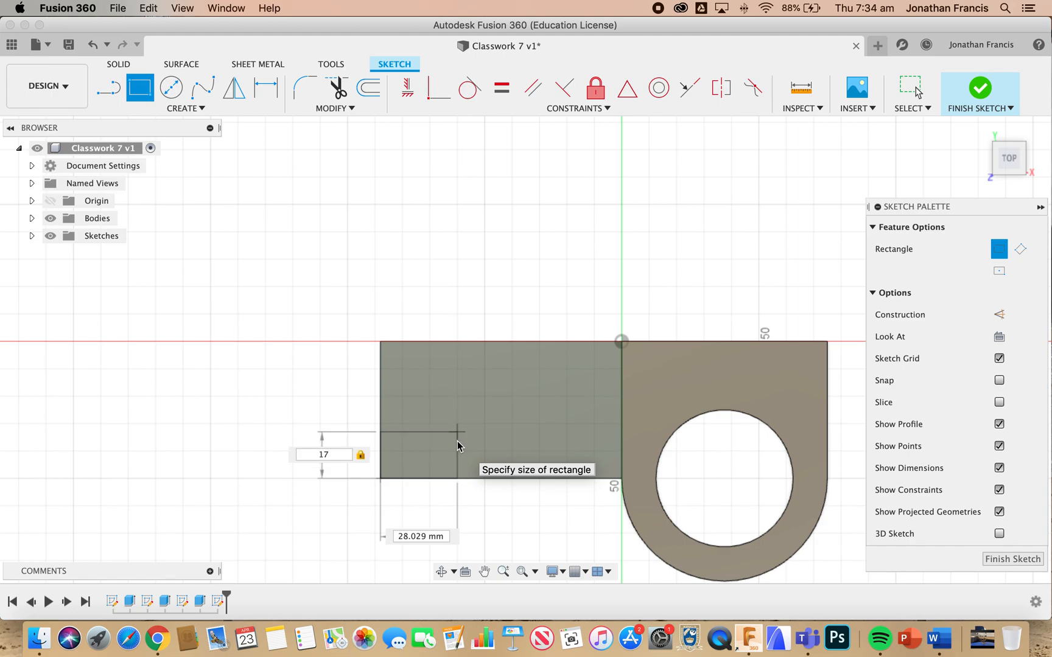
key(Tab)
text(44)
key(Tab)
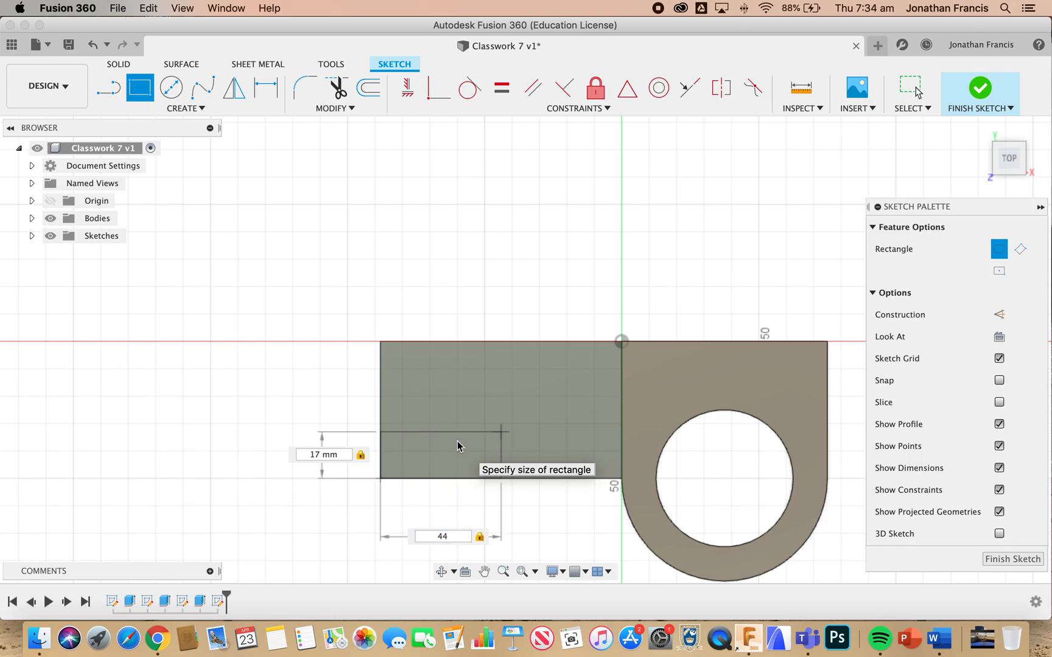
key(Return)
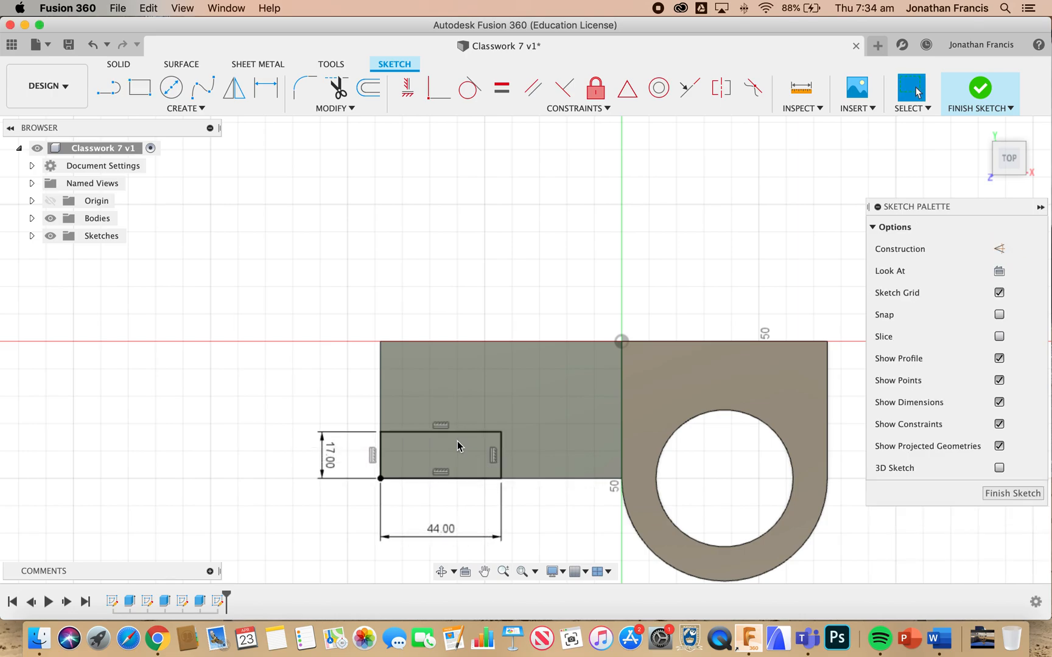
Draw a 12 mm diameter circle centred on the small rectangle's inner corner, away from the extension's edges
key(c)
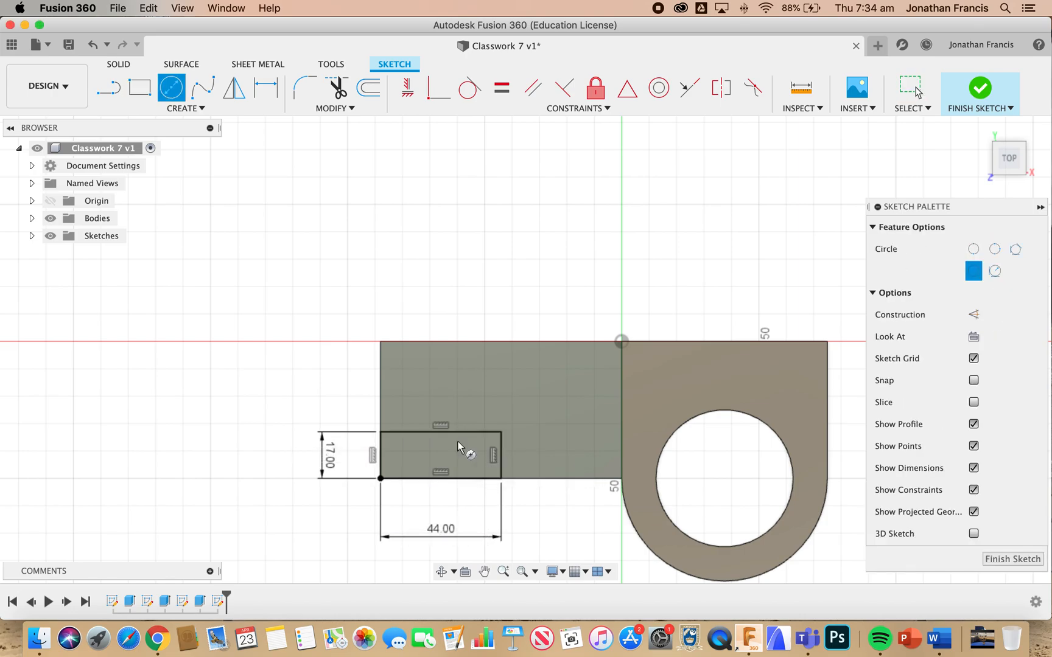
click(501, 432)
text(12)
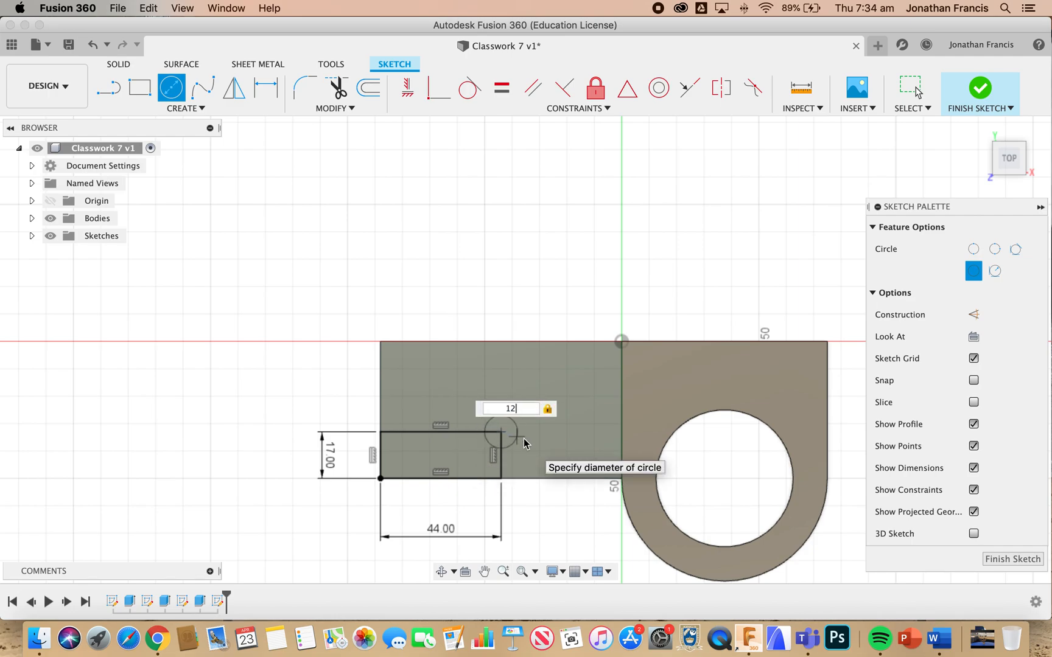
key(Return)
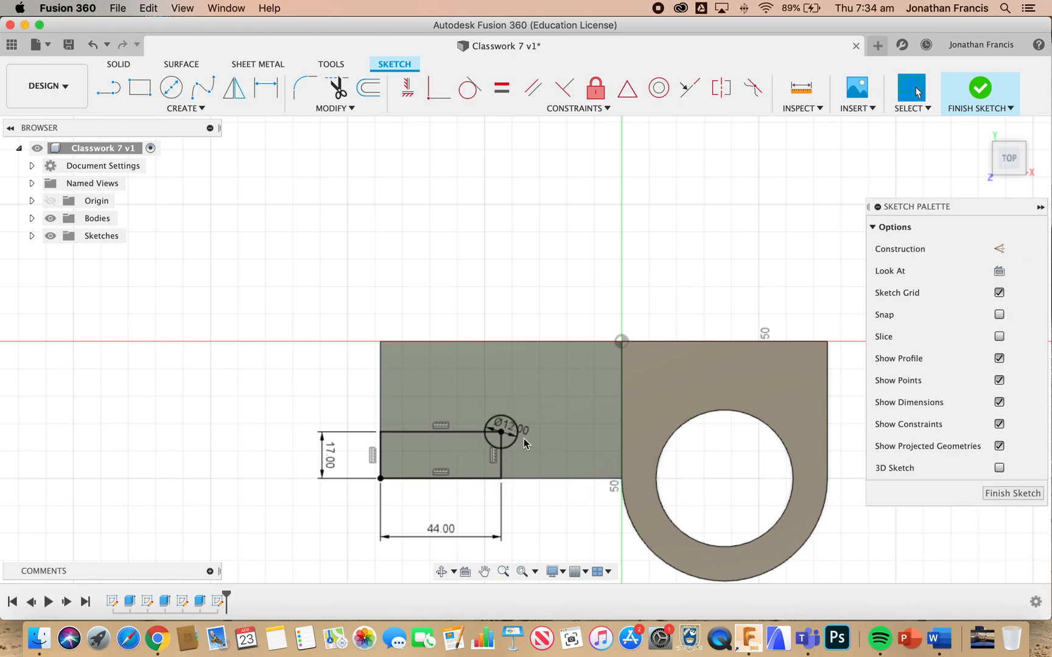
Trim away all four edges of the 44 by 17 mm rectangle, leaving only the circle, and finish the sketch
key(t)
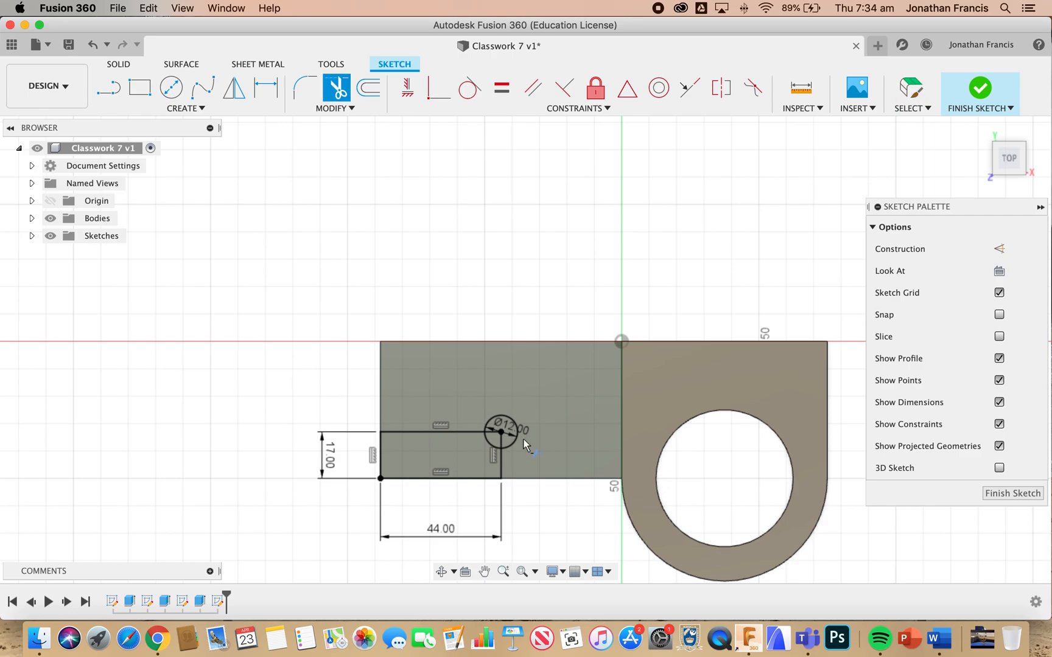
click(502, 448)
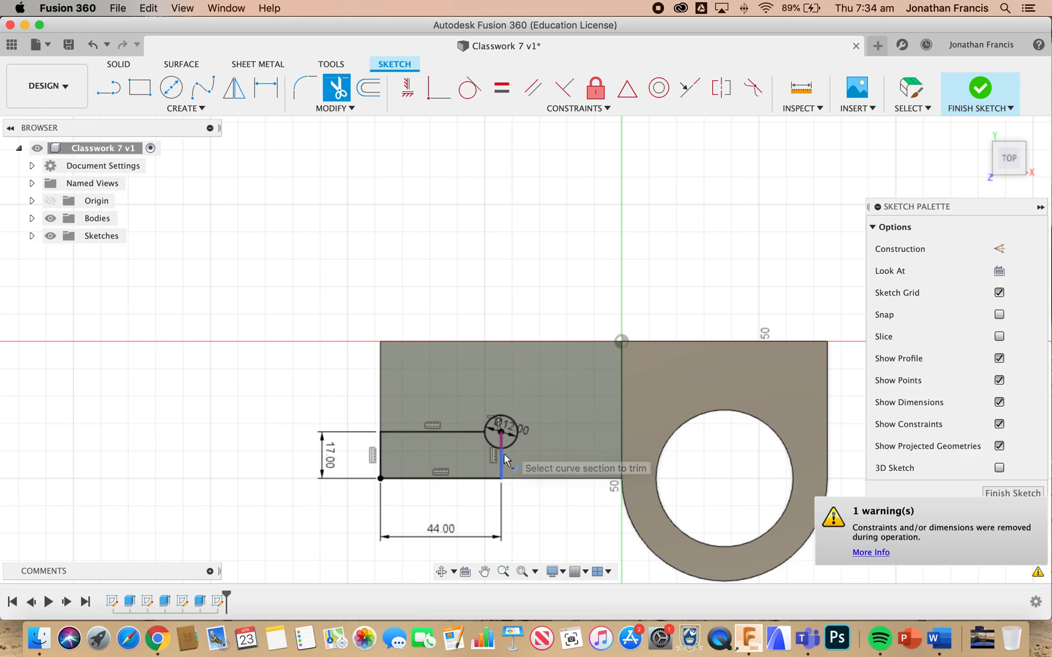
click(465, 432)
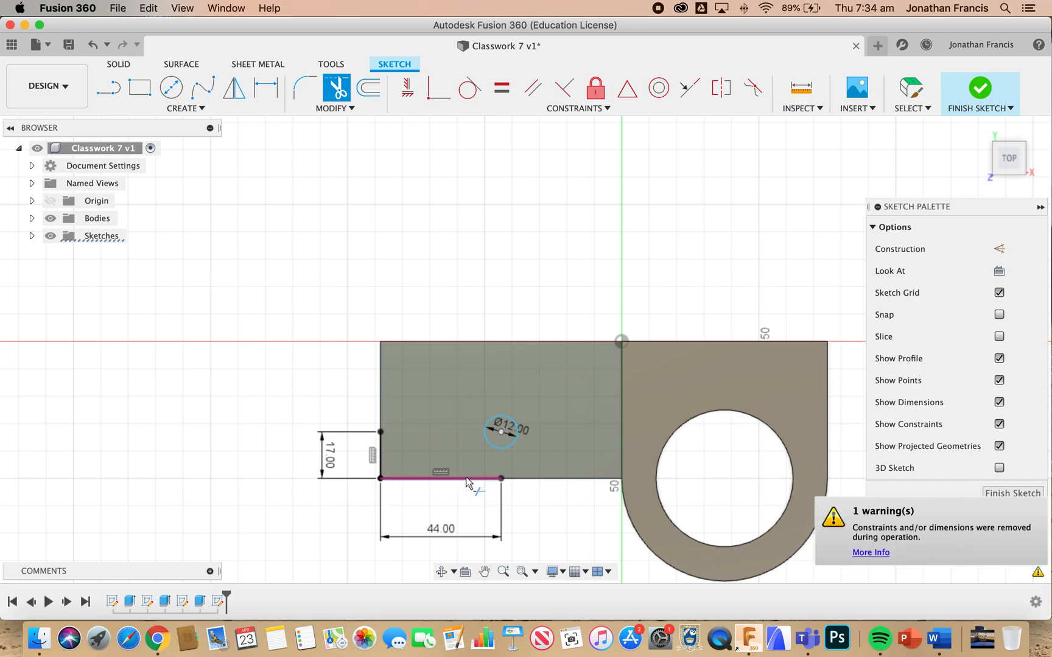
click(475, 481)
click(380, 452)
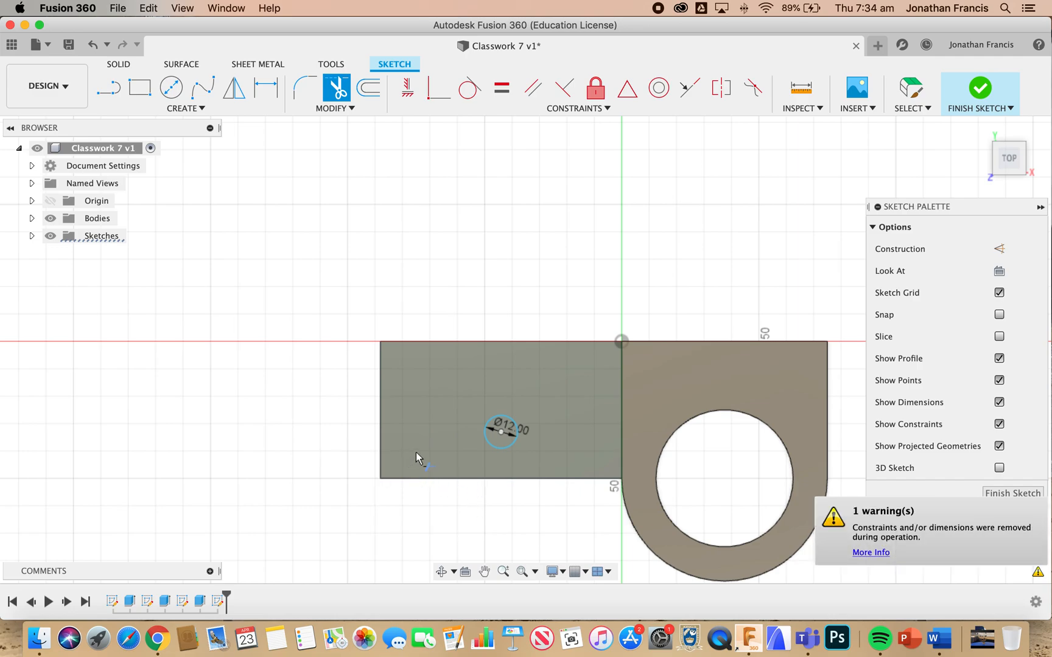
key(Escape)
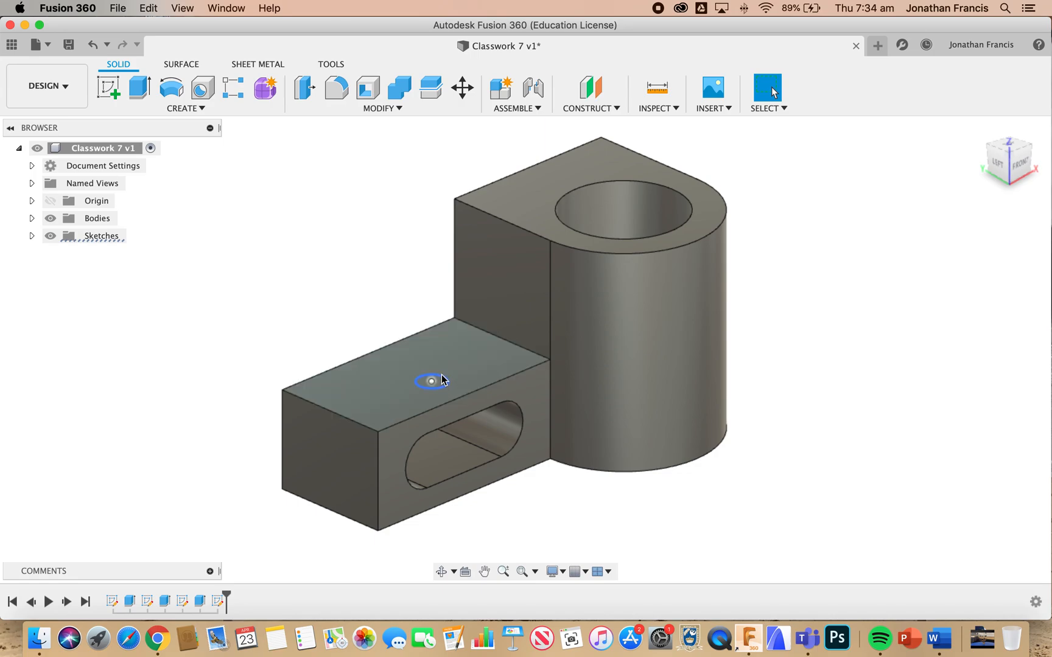
Extrude the circle on the extension's upper face as a 15 mm deep cut down into the slot
click(441, 383)
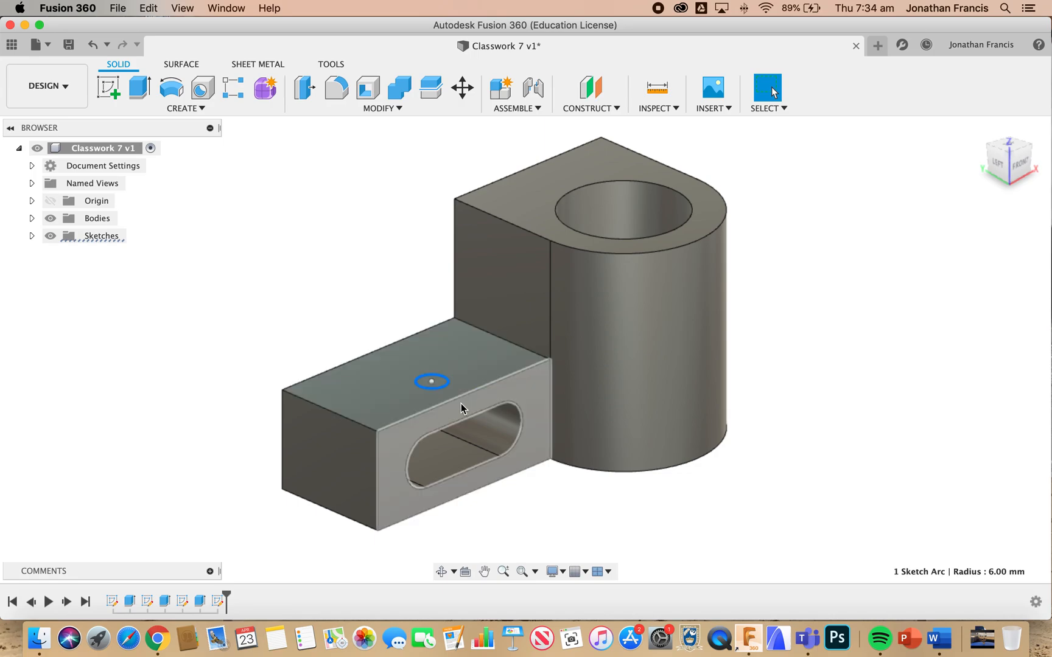
scroll(463, 406, up, 3)
scroll(457, 408, up, 1)
key(d)
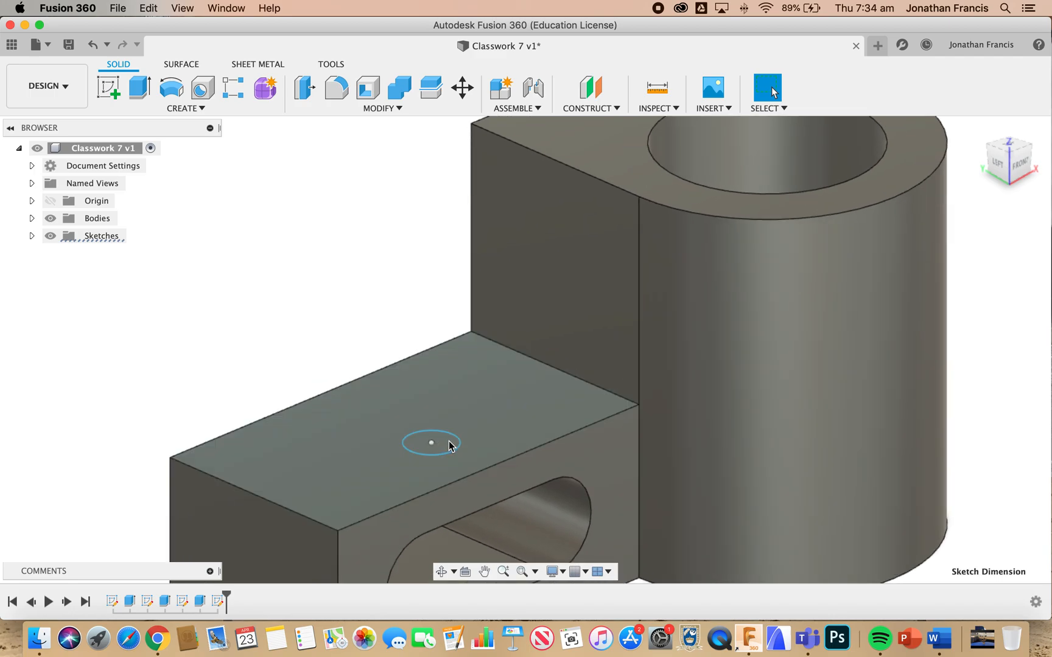
click(449, 454)
shift+scroll(449, 456, up, 4)
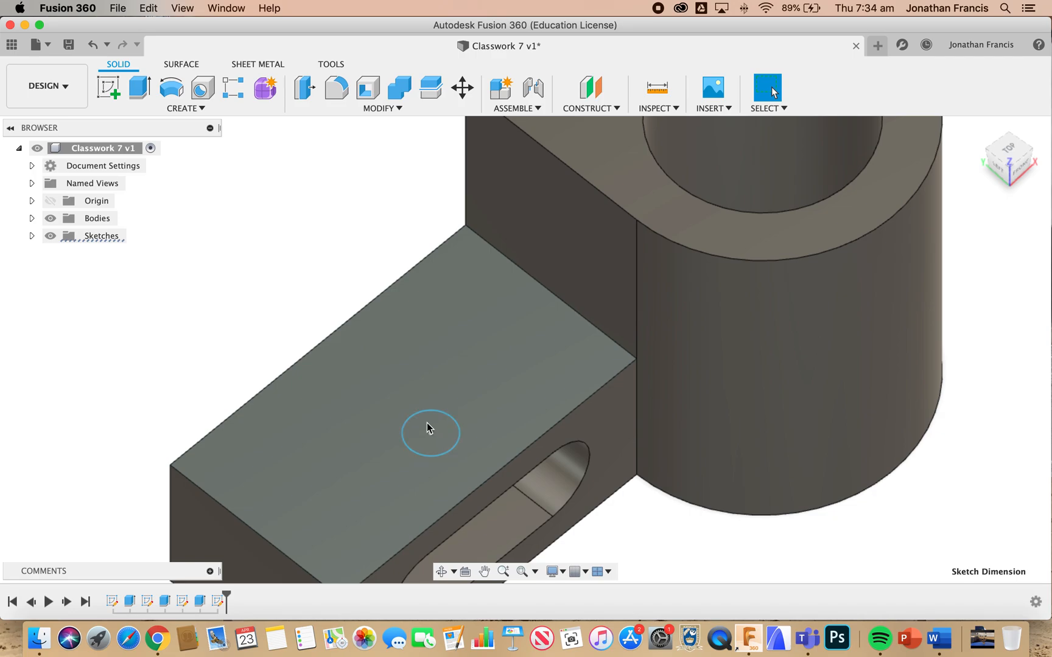
click(446, 435)
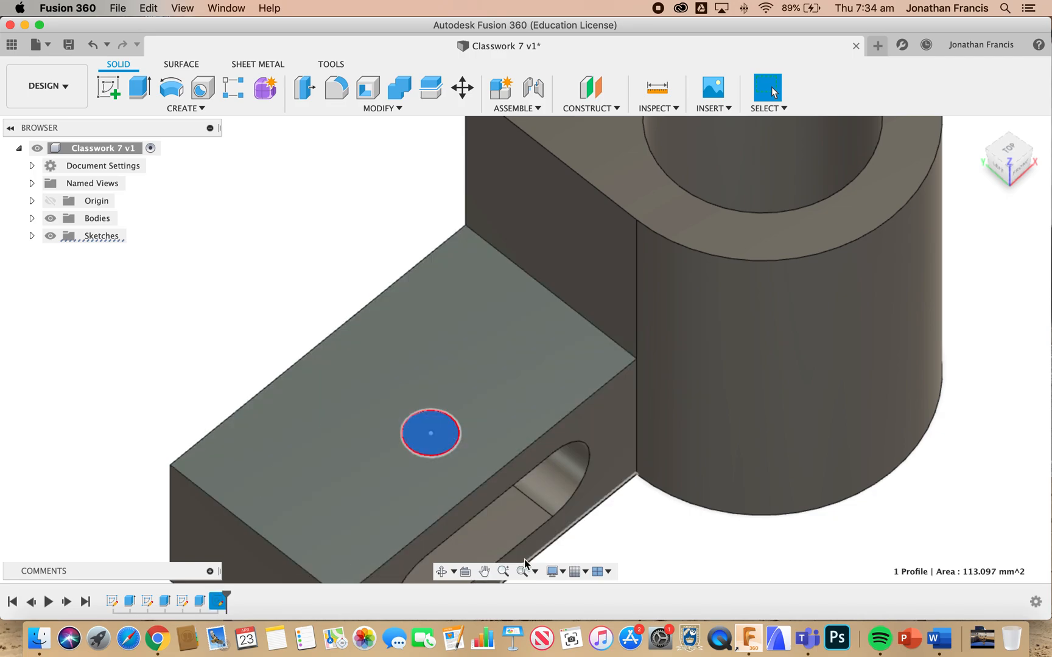
key(e)
shift+scroll(525, 563, down, 4)
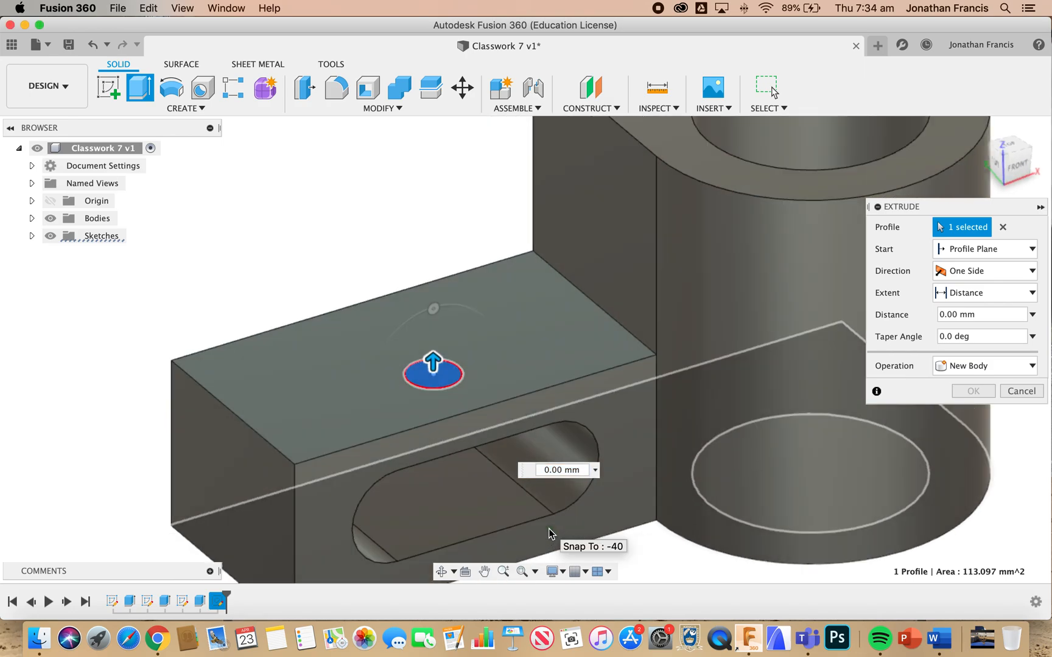
shift+scroll(548, 528, down, 5)
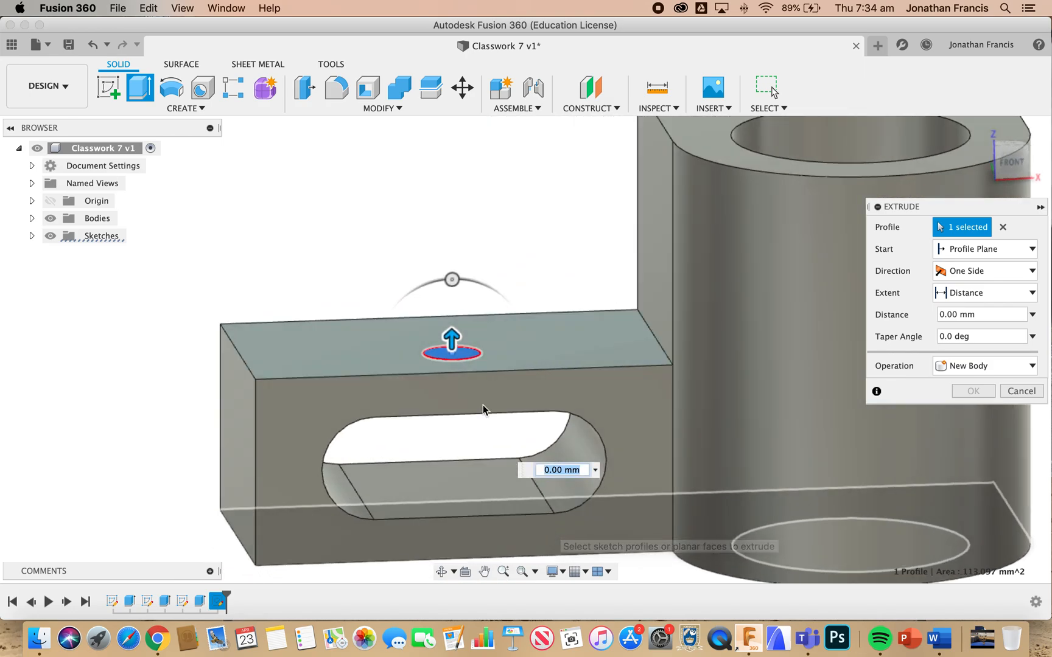
drag(452, 343, 459, 401)
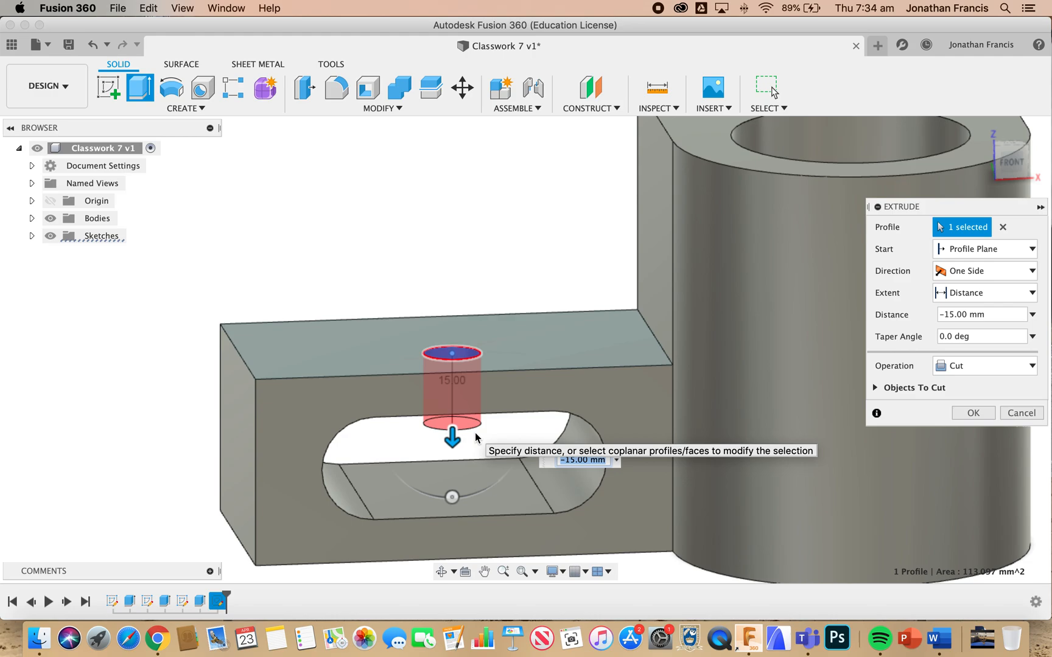
click(985, 417)
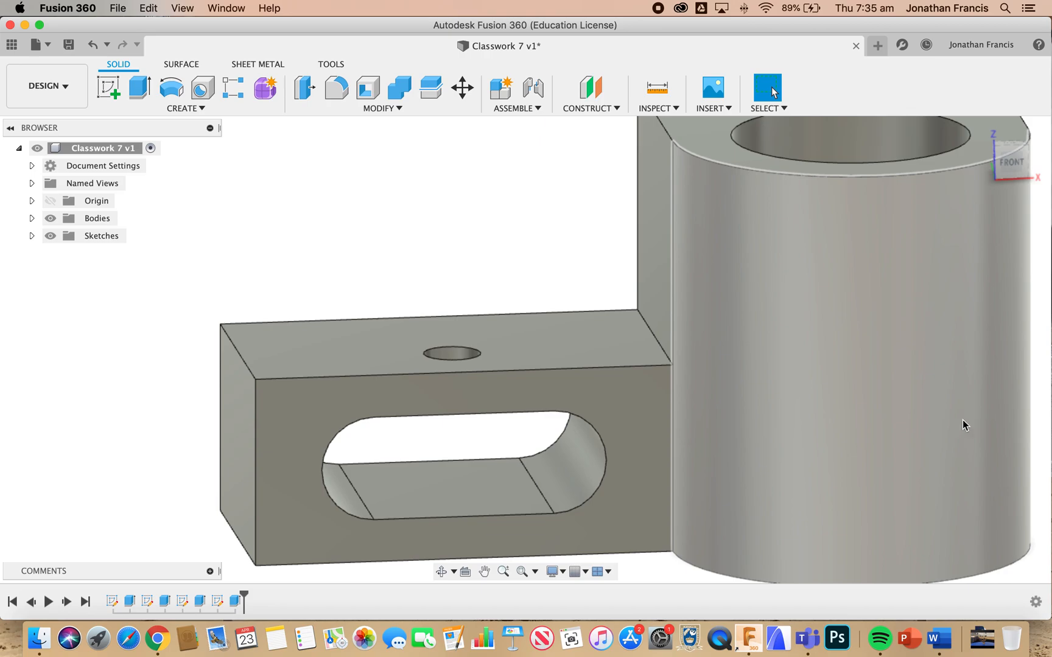
Add a full-length, right-hand ISO Metric M12x1.75 thread of class 6H to the small hole in the extension
shift+scroll(937, 435, left, 10)
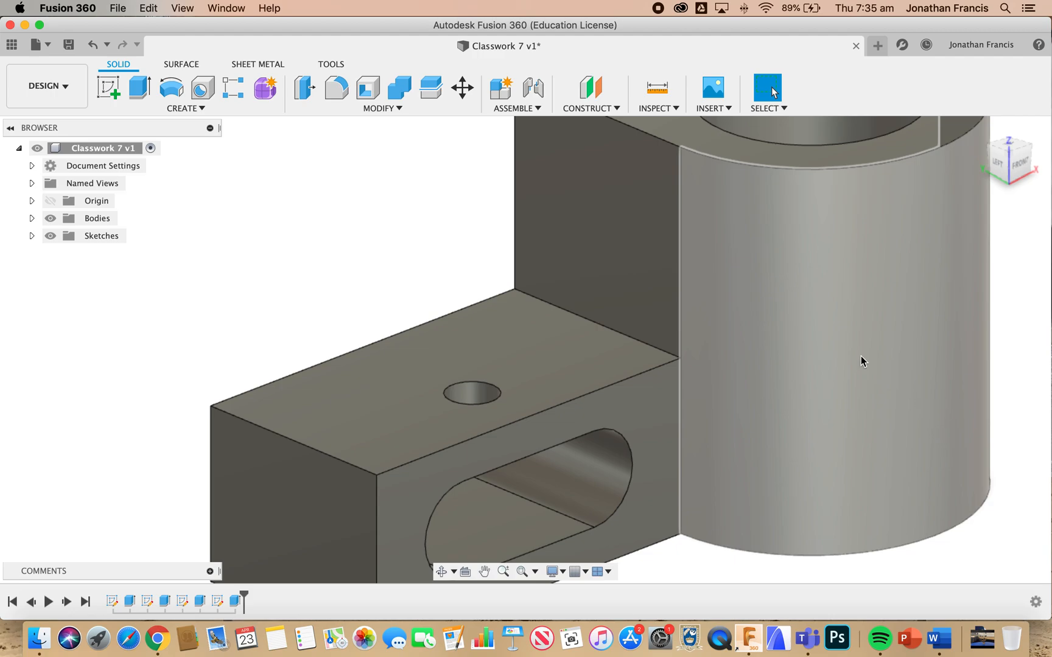
click(396, 108)
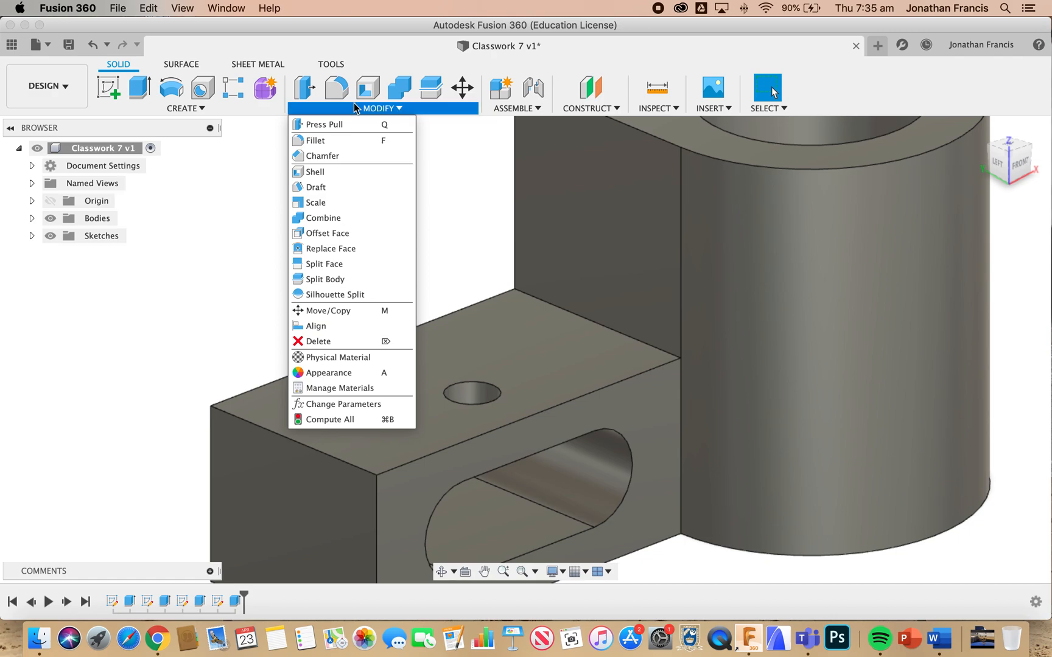
click(227, 109)
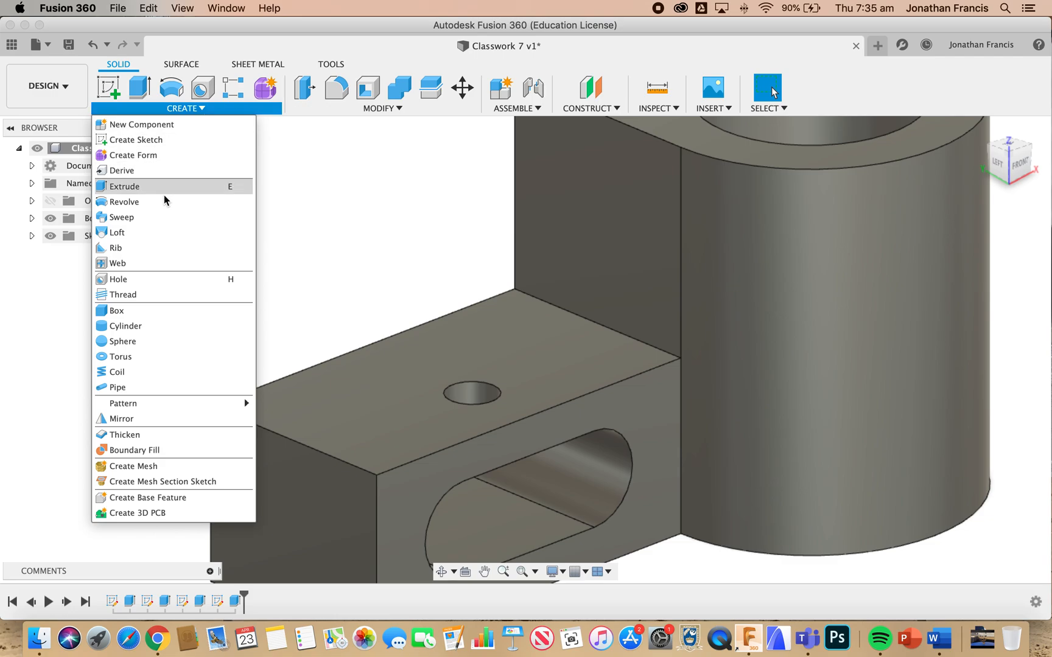
click(122, 295)
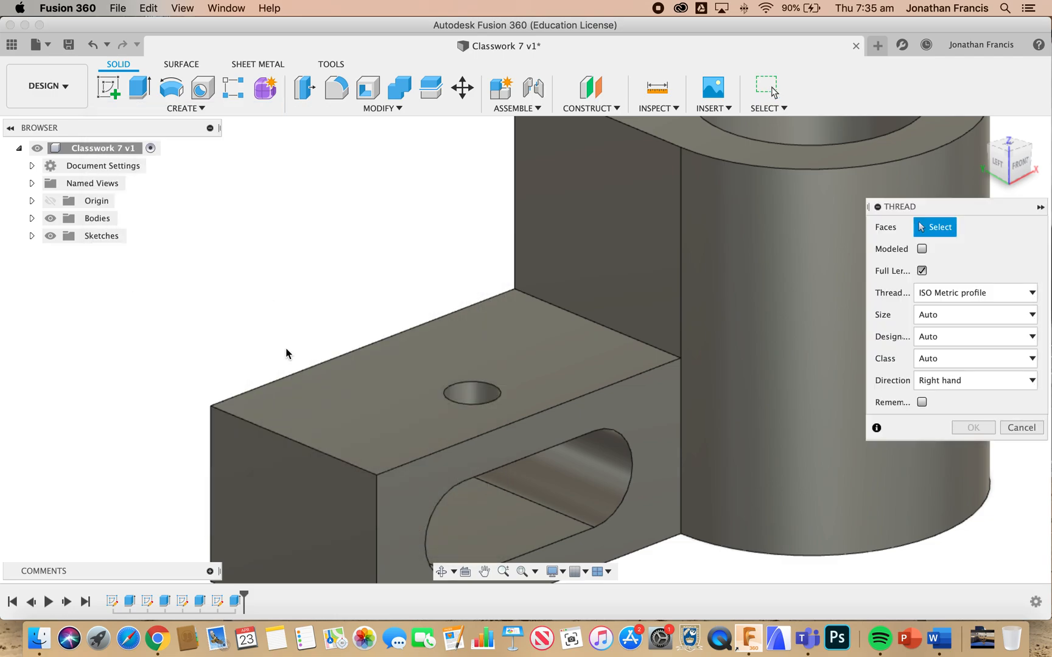
click(464, 389)
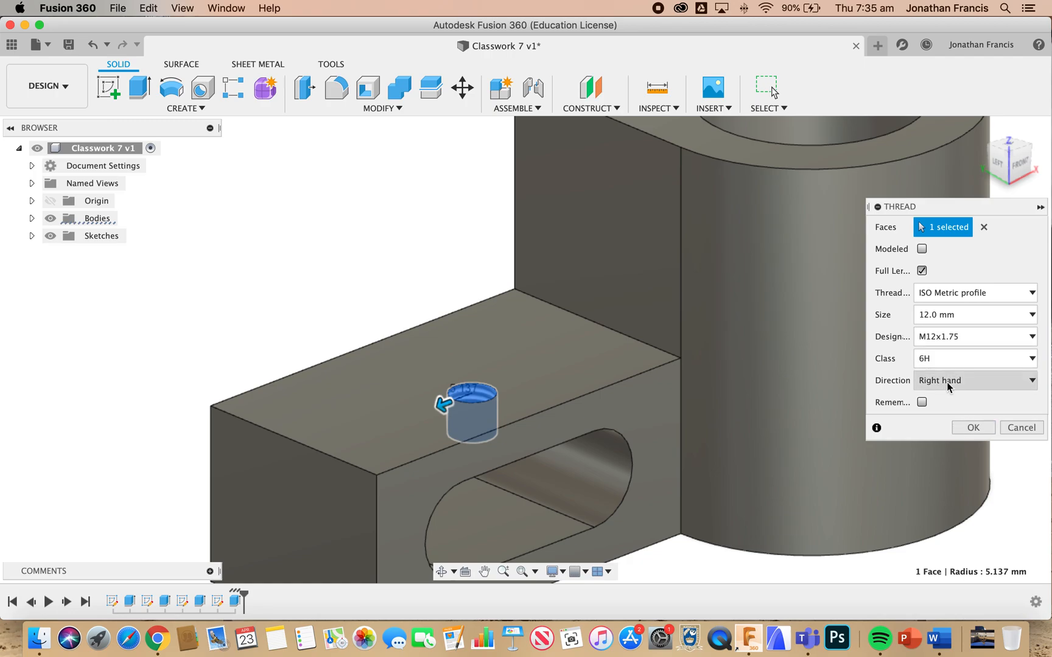
click(972, 428)
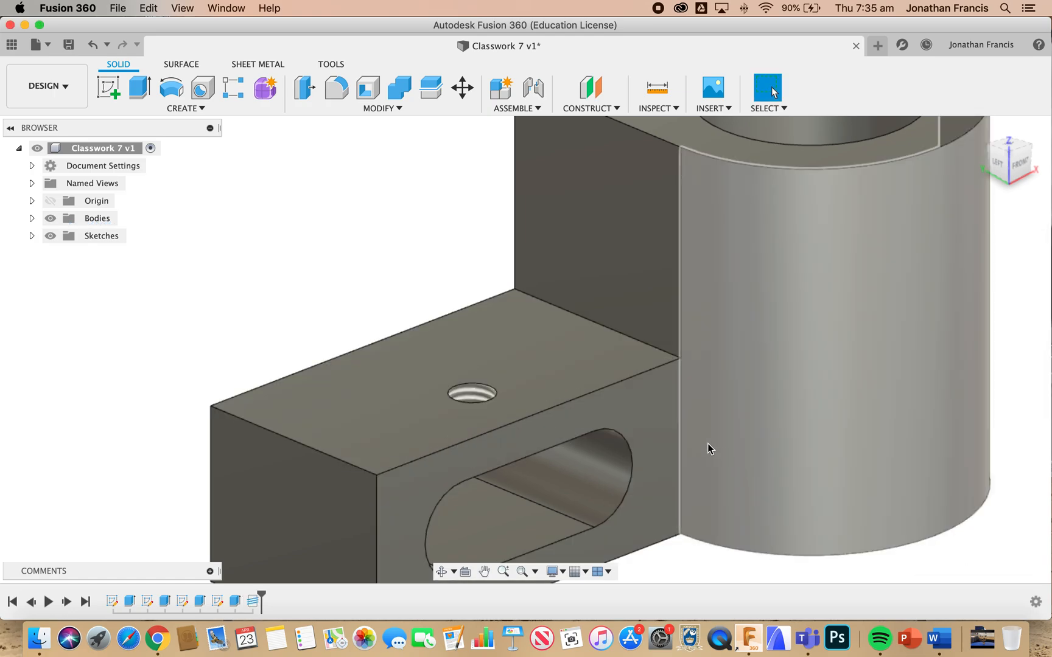
Sketch a diagonal line on the flat L-shaped back face from the block's upper inner corner to the extension's upper outer corner
click(521, 572)
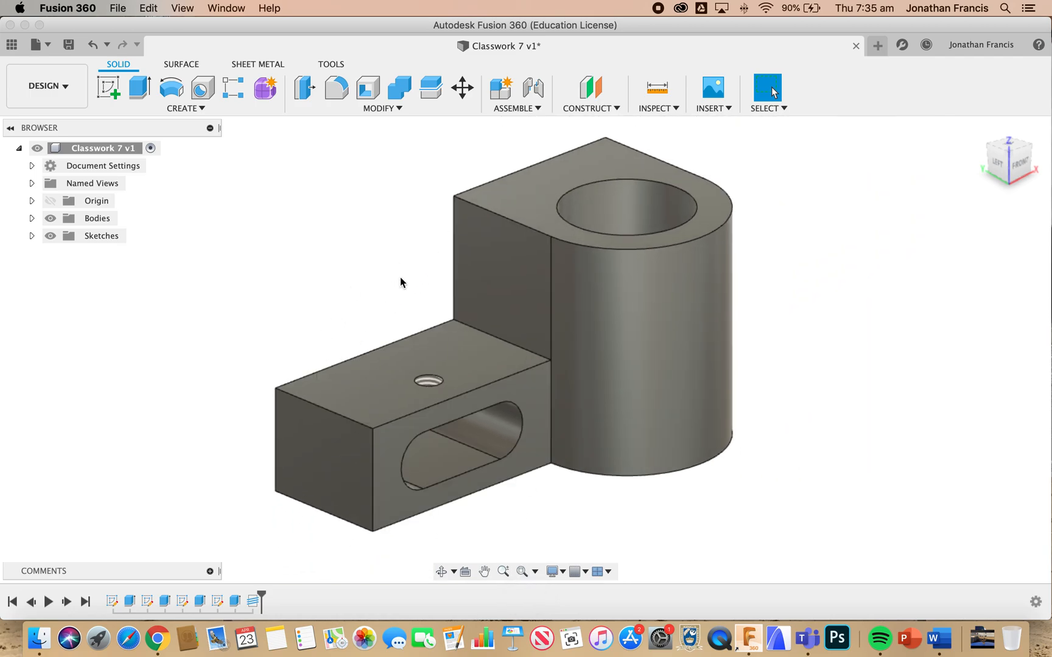
shift+scroll(400, 277, left, 10)
shift+scroll(400, 277, left, 5)
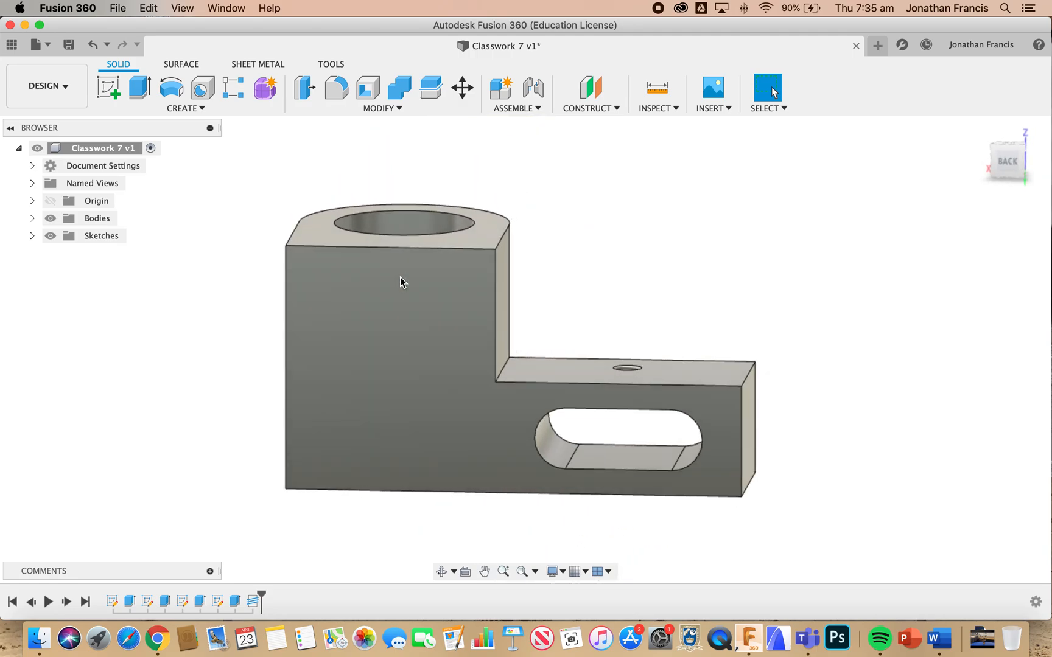
click(404, 280)
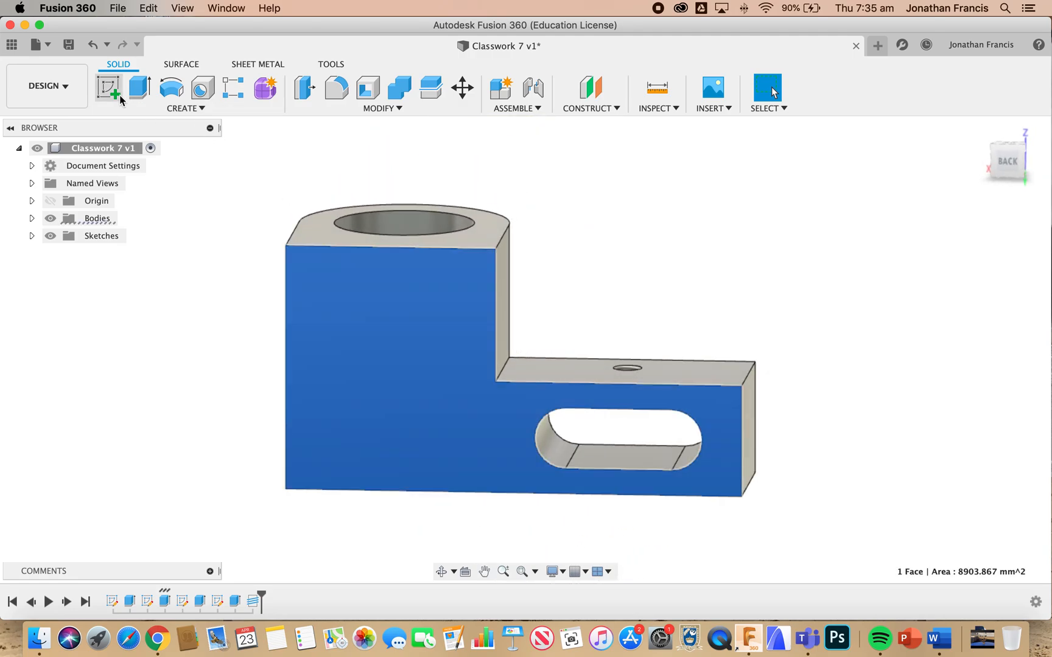
click(112, 90)
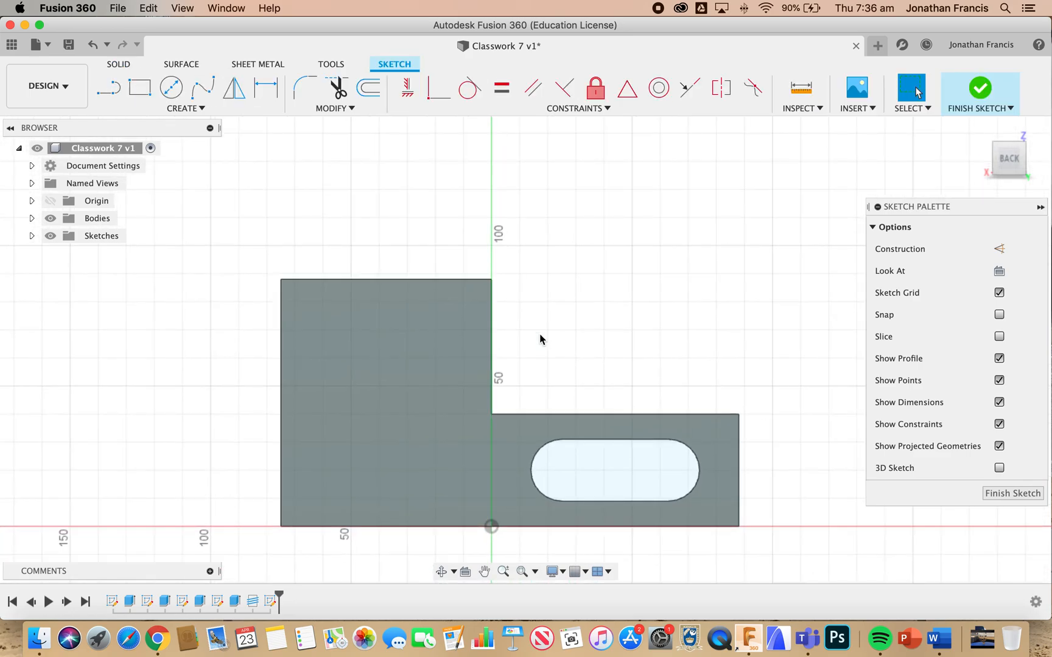
key(l)
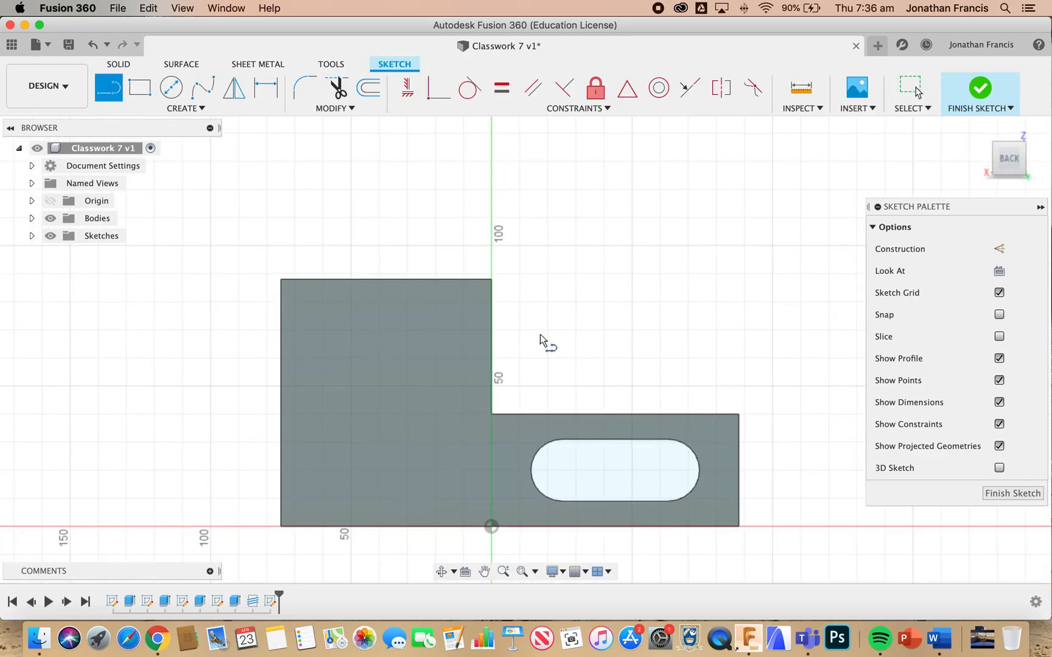
click(492, 281)
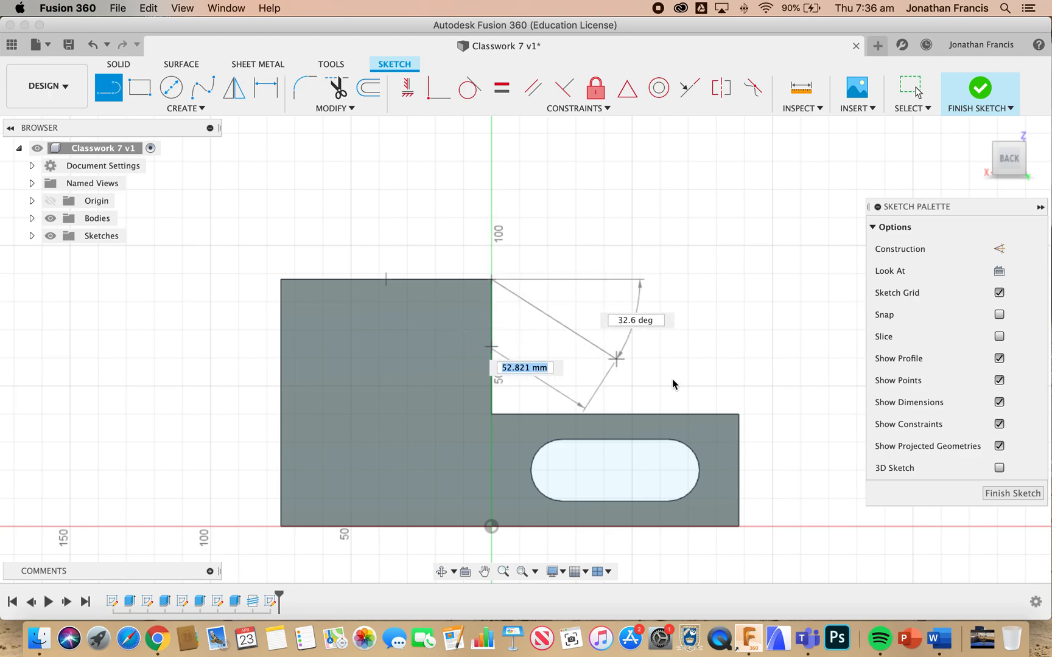
click(739, 415)
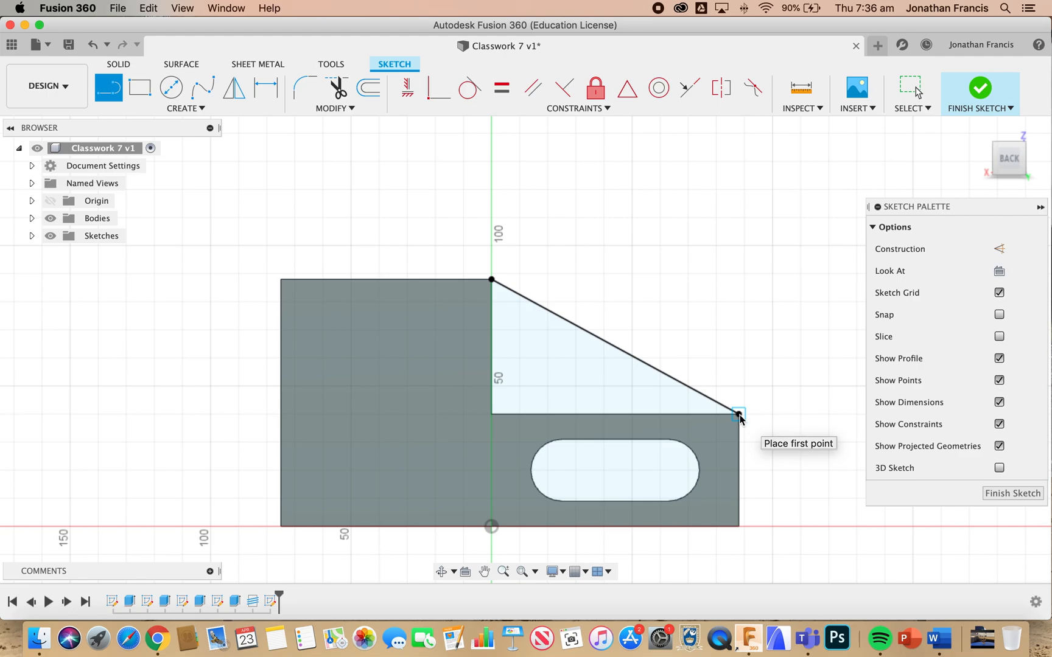
Extrude the triangular profile -16 mm over the extension as a rib joined to the body
key(e)
click(624, 358)
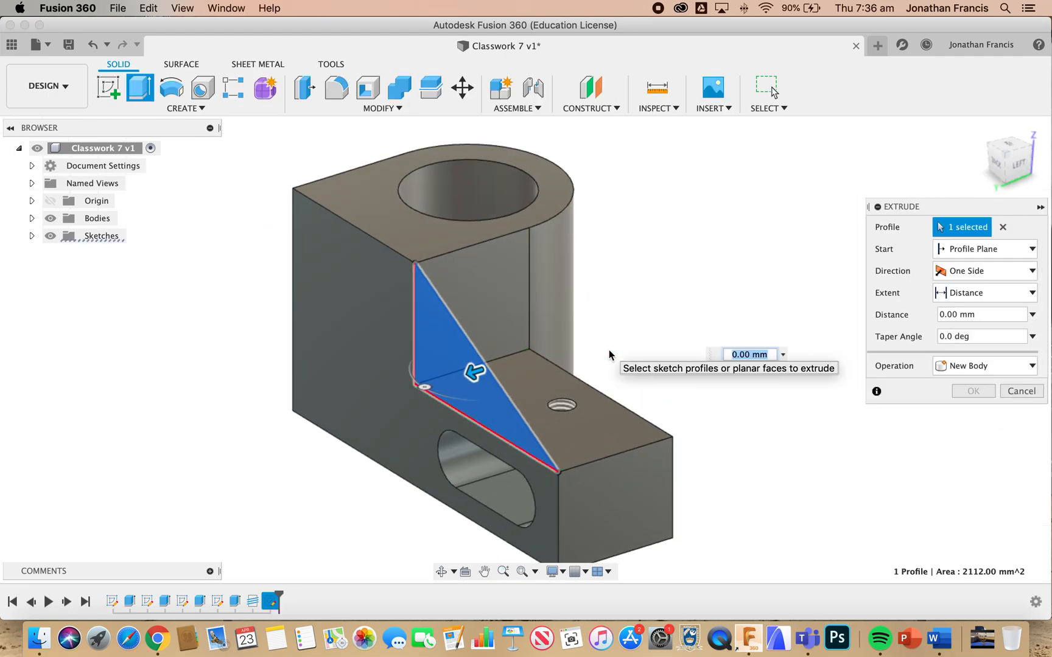
drag(476, 370, 522, 355)
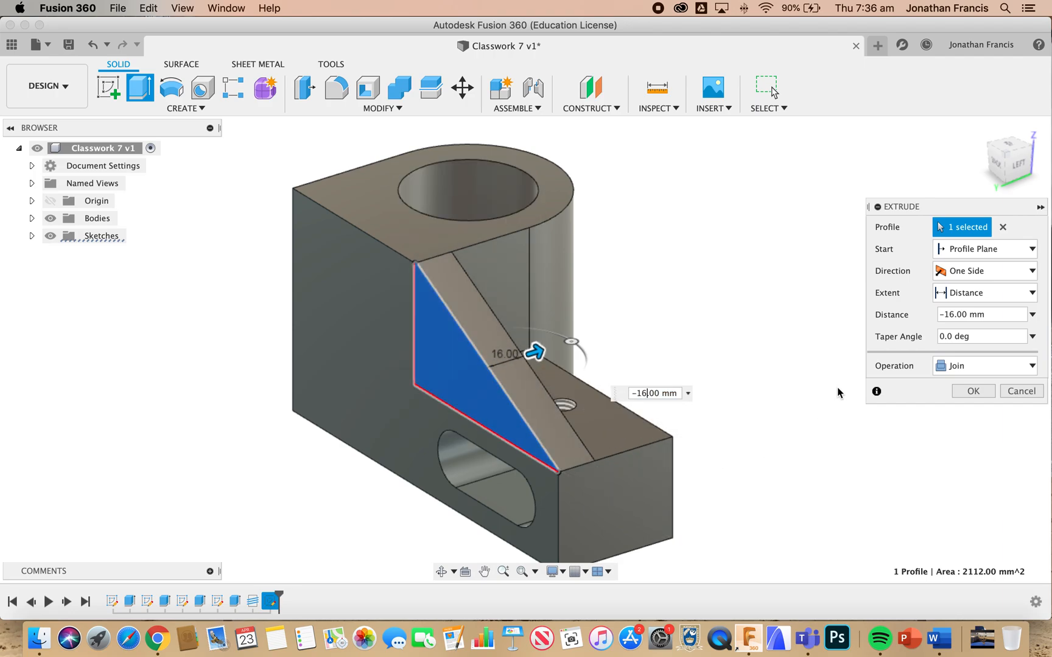
click(971, 393)
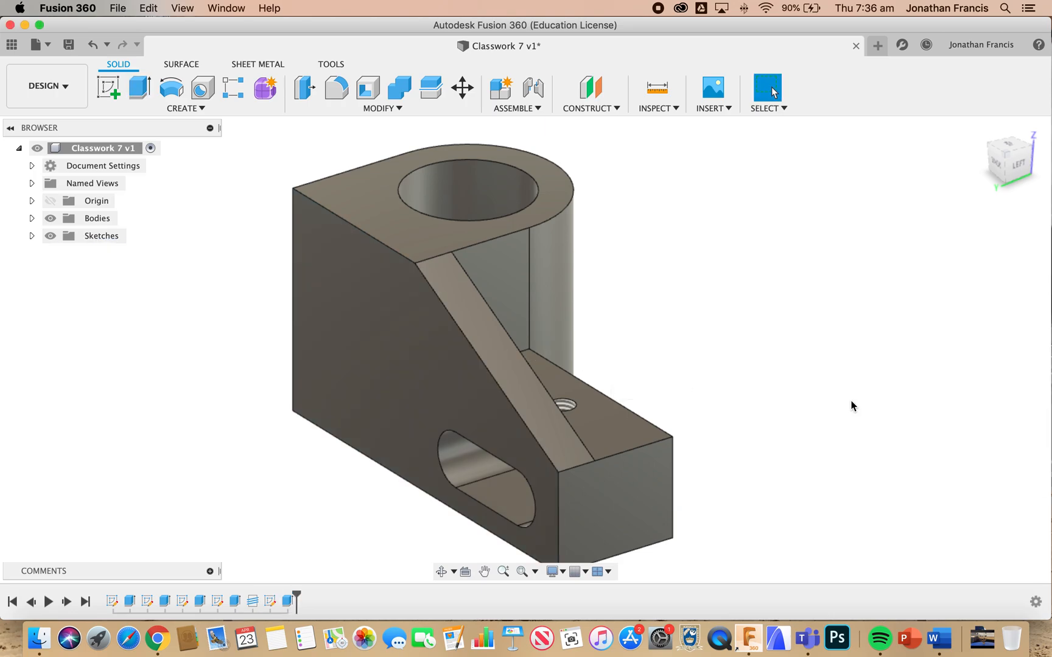
Save the finished part as a new version with the description "User Saved"
shift+scroll(852, 406, right, 10)
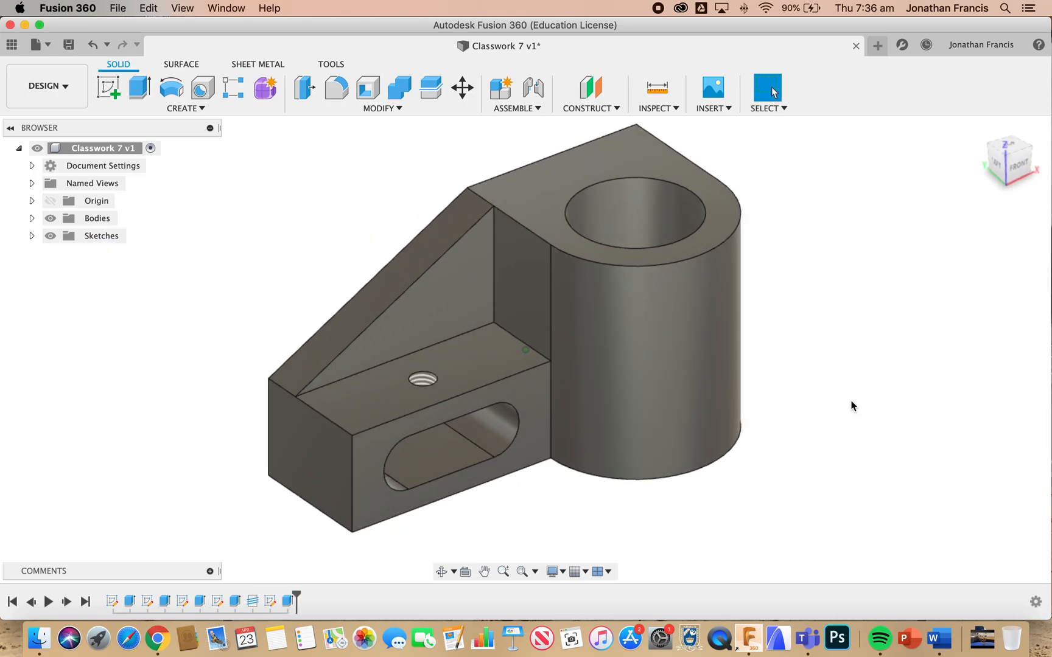
shift+scroll(852, 406, right, 3)
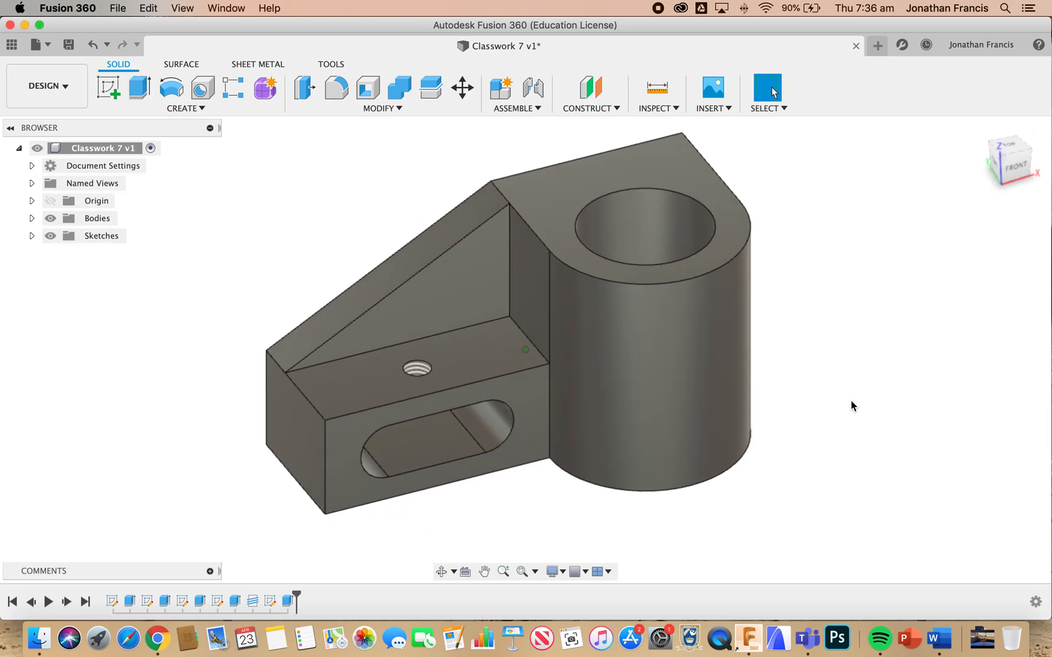
shift+scroll(852, 406, right, 1)
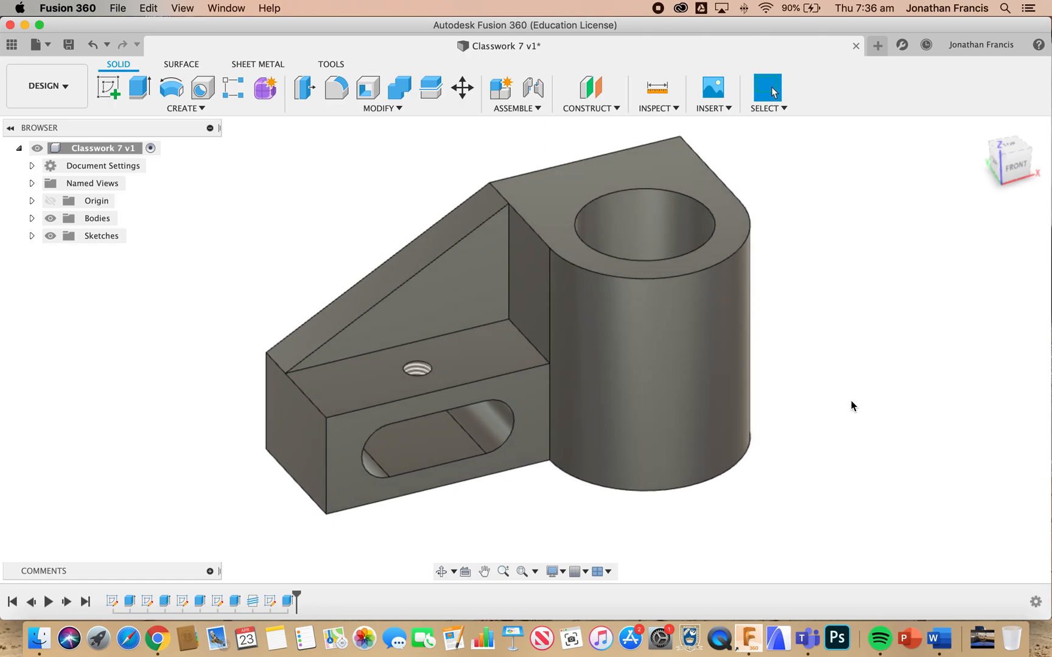
click(1004, 154)
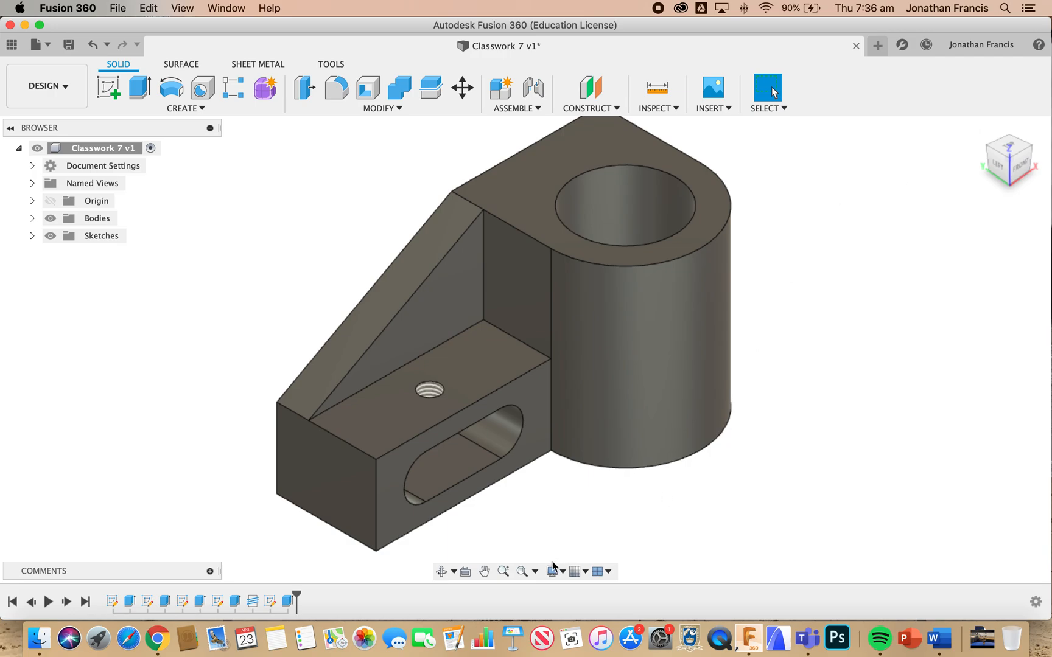
click(522, 571)
click(69, 45)
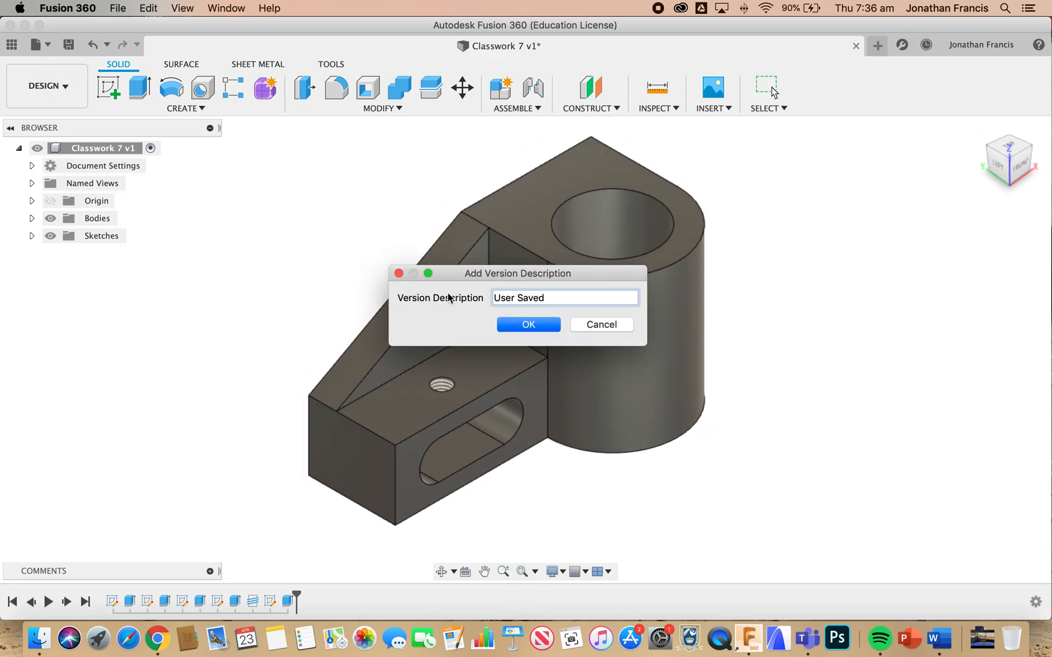
click(545, 321)
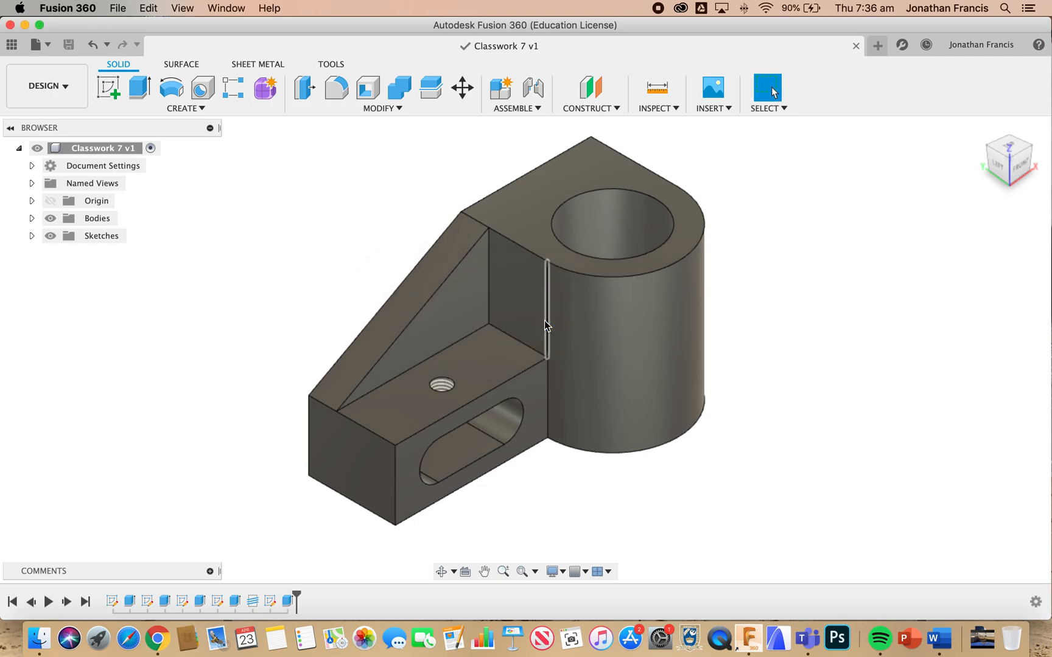